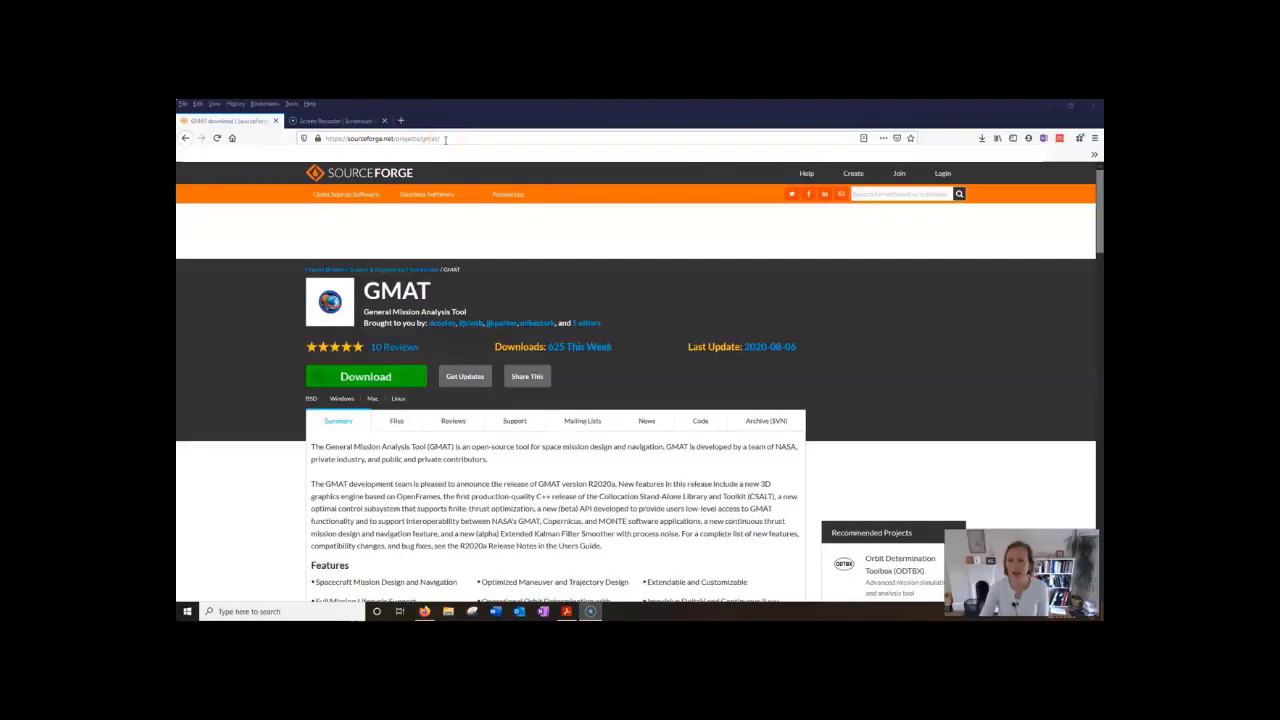
Step: Browse Files > GMAT > GMAT-R2018a to list the 9 release downloads (2.3 GB)
left_click(396, 422)
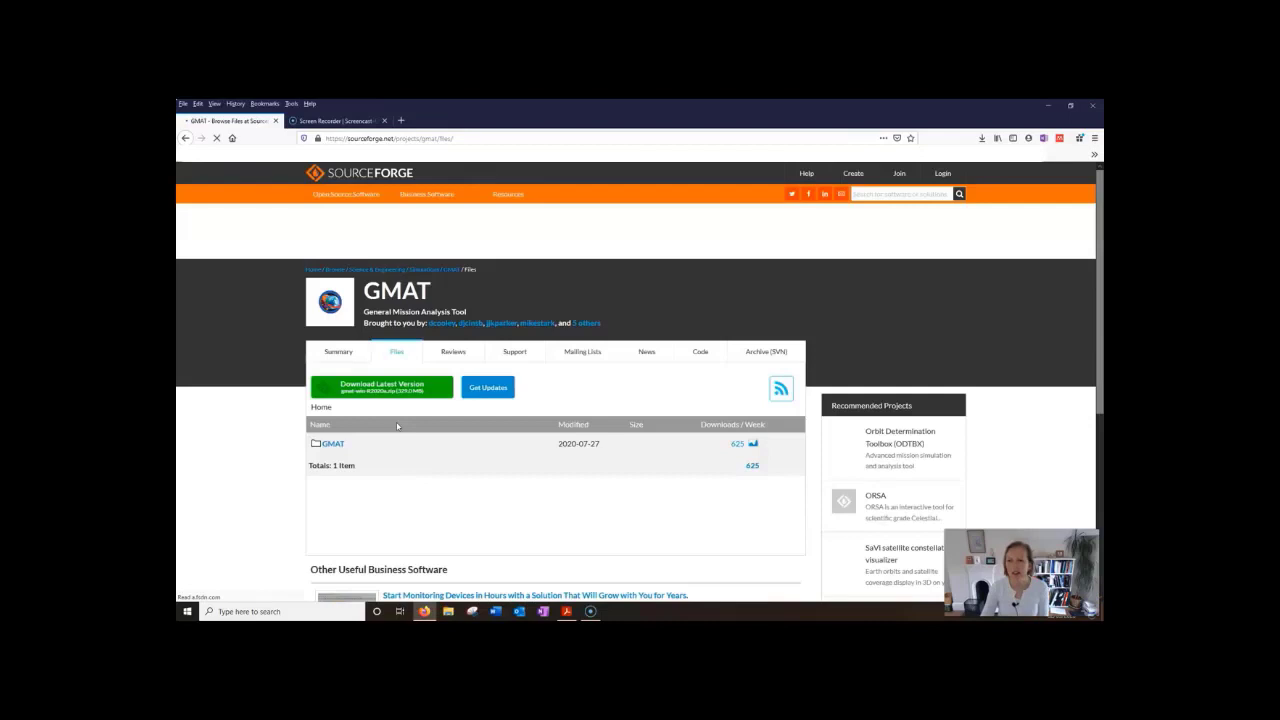
left_click(332, 444)
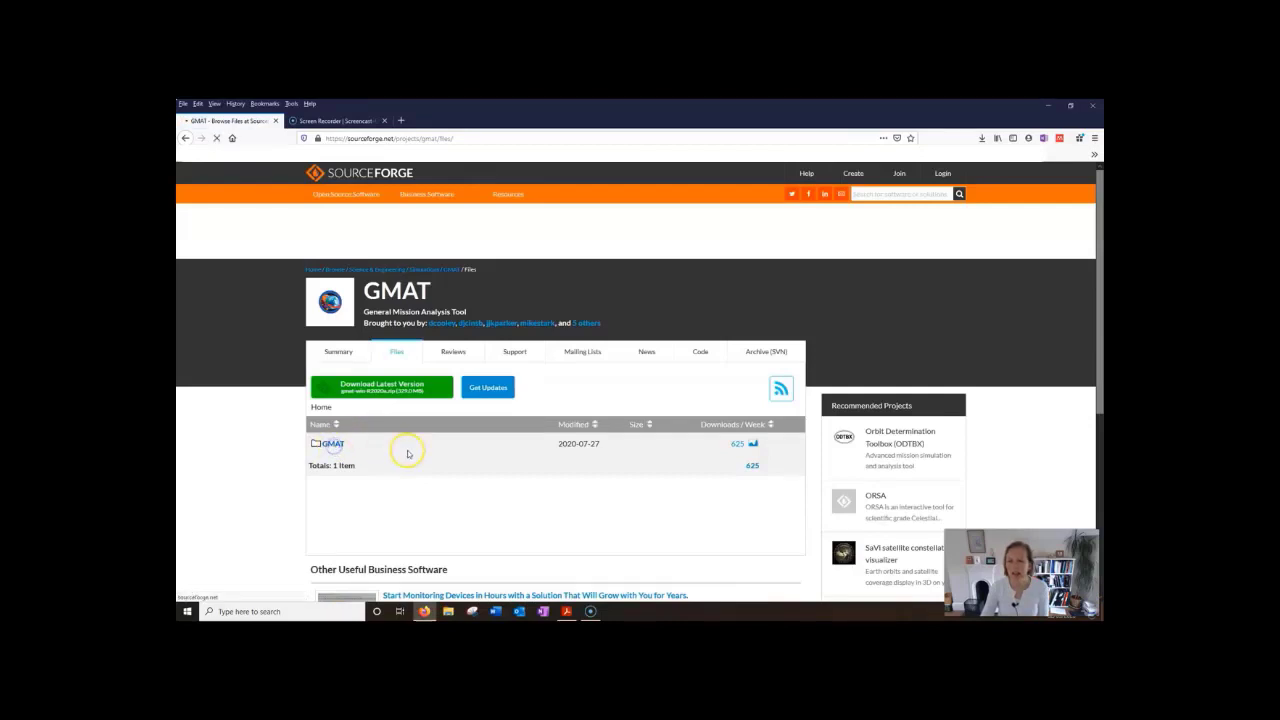
scroll(407, 450, "down", 3)
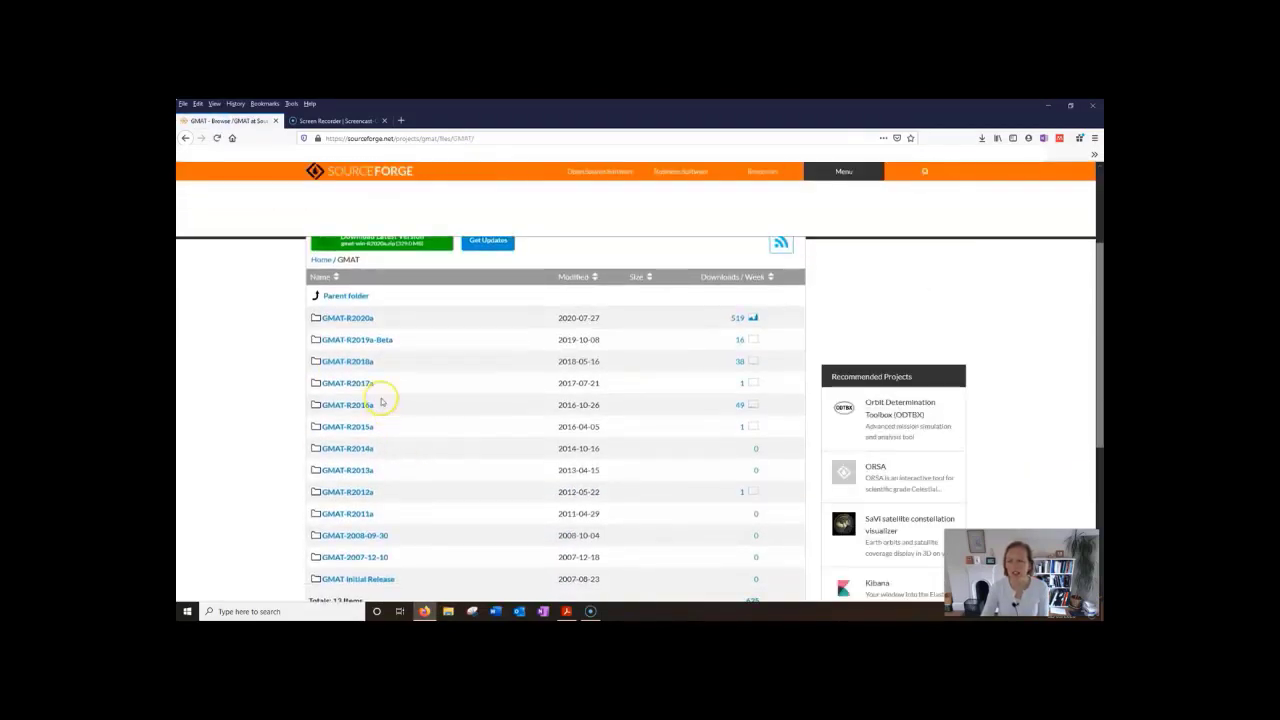
left_click(358, 361)
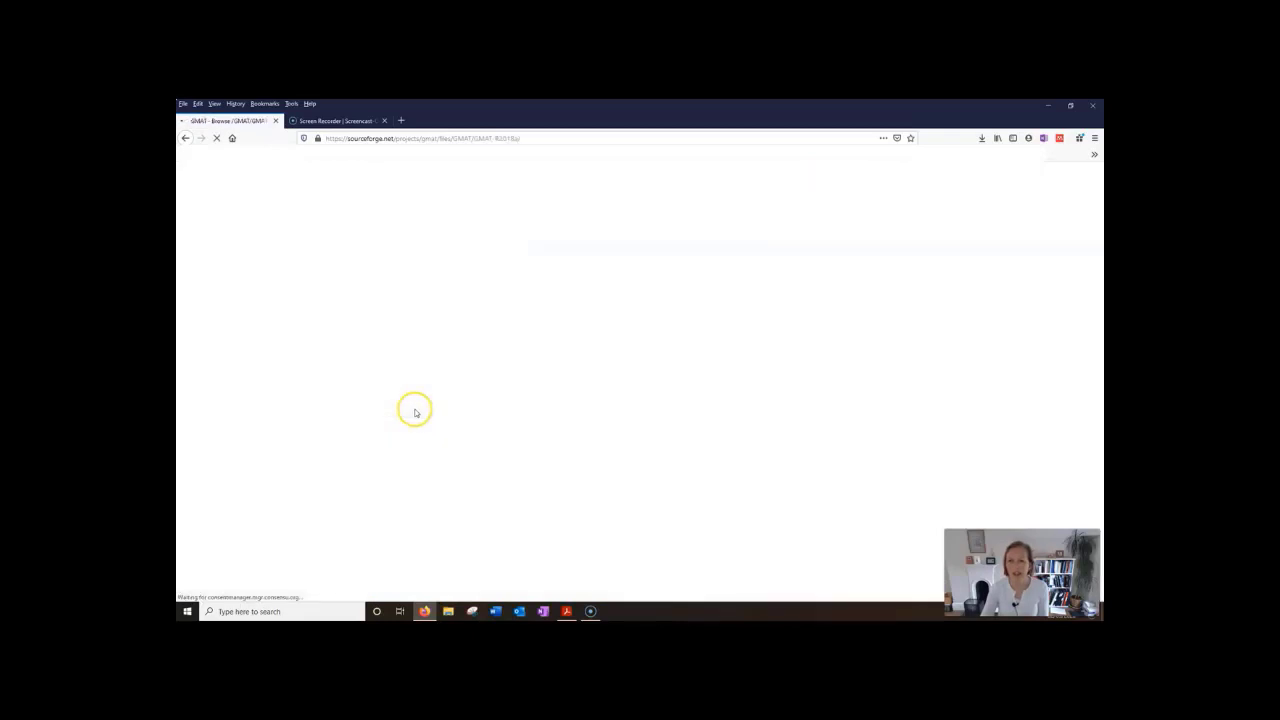
scroll(436, 464, "down", 2)
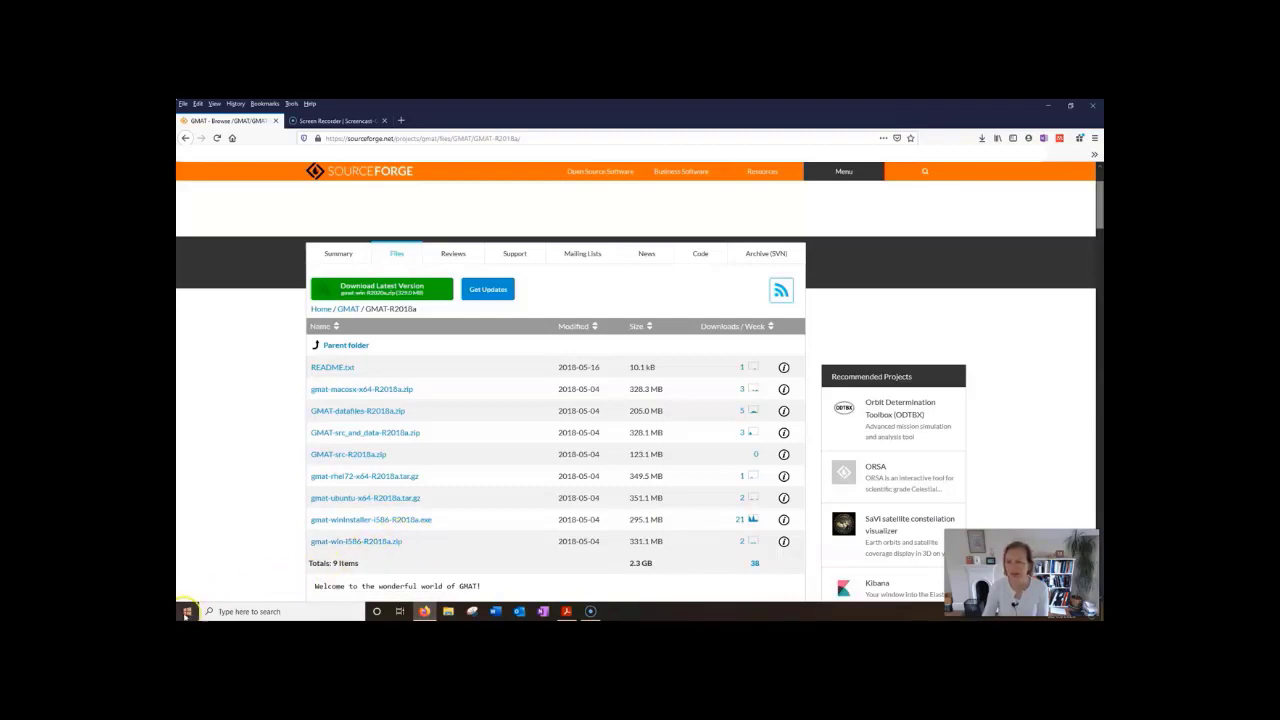
Step: Search the Start menu for 'GMAT R2018a' and launch the best match
left_click(192, 606)
type("GMAT R2018a")
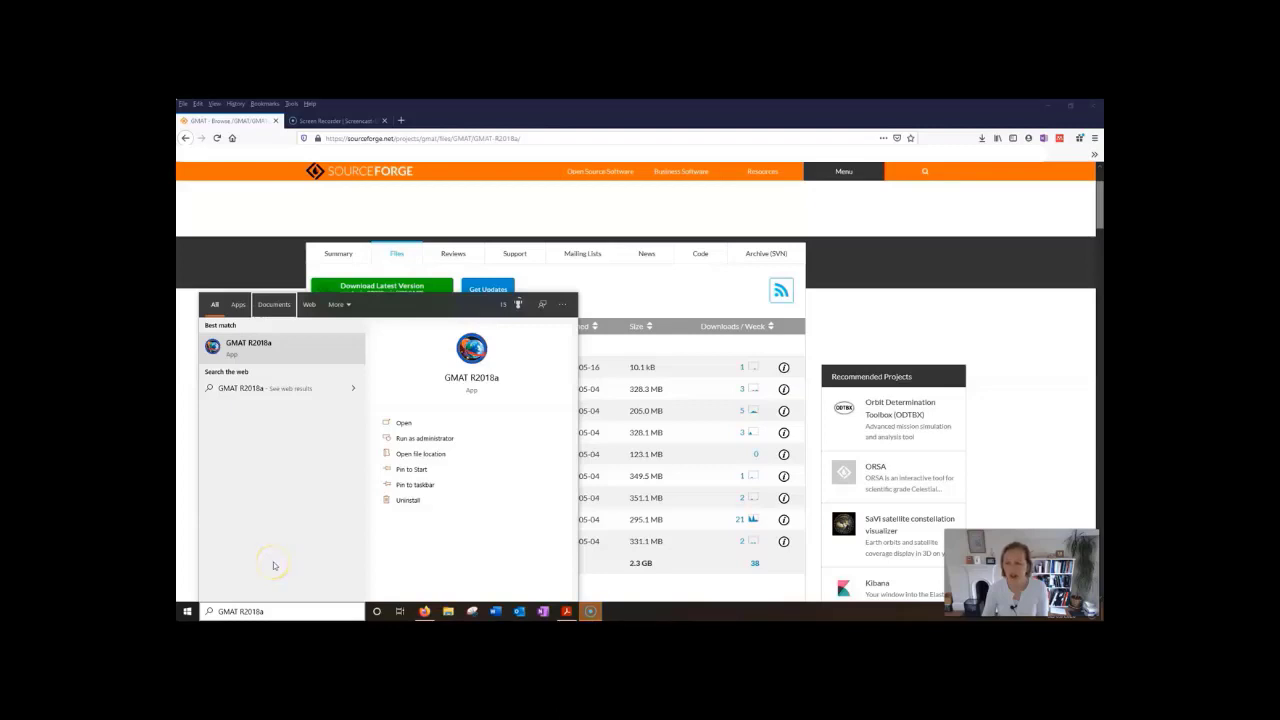
left_click(256, 348)
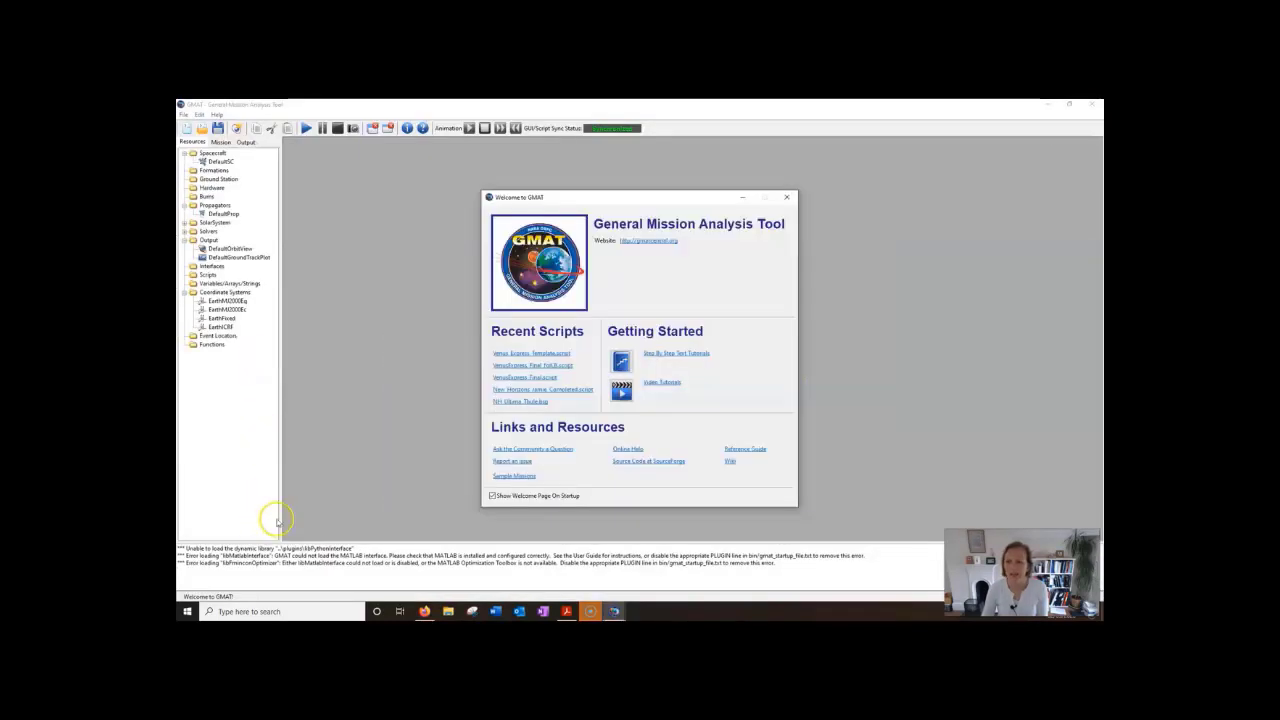
Step: Bring GMAT forward, check the forum and issue-report links, then close the Welcome page
left_click(616, 611)
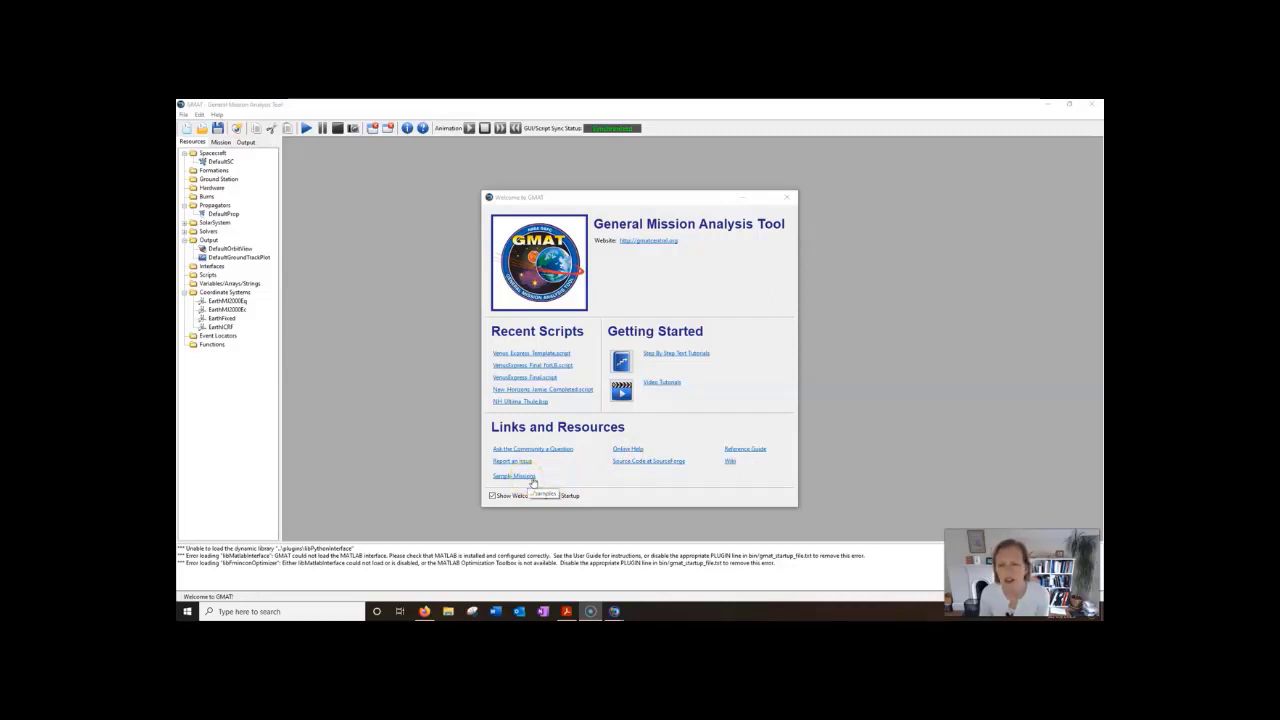
left_click(548, 452)
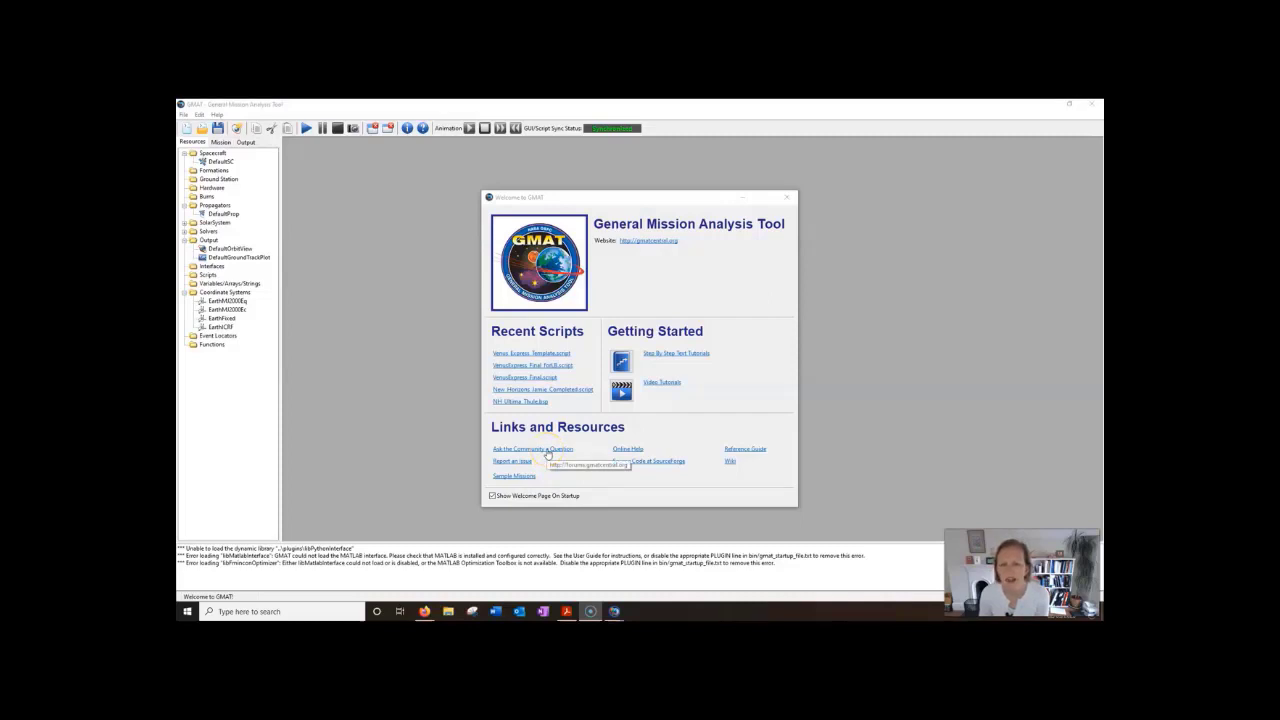
left_click(533, 463)
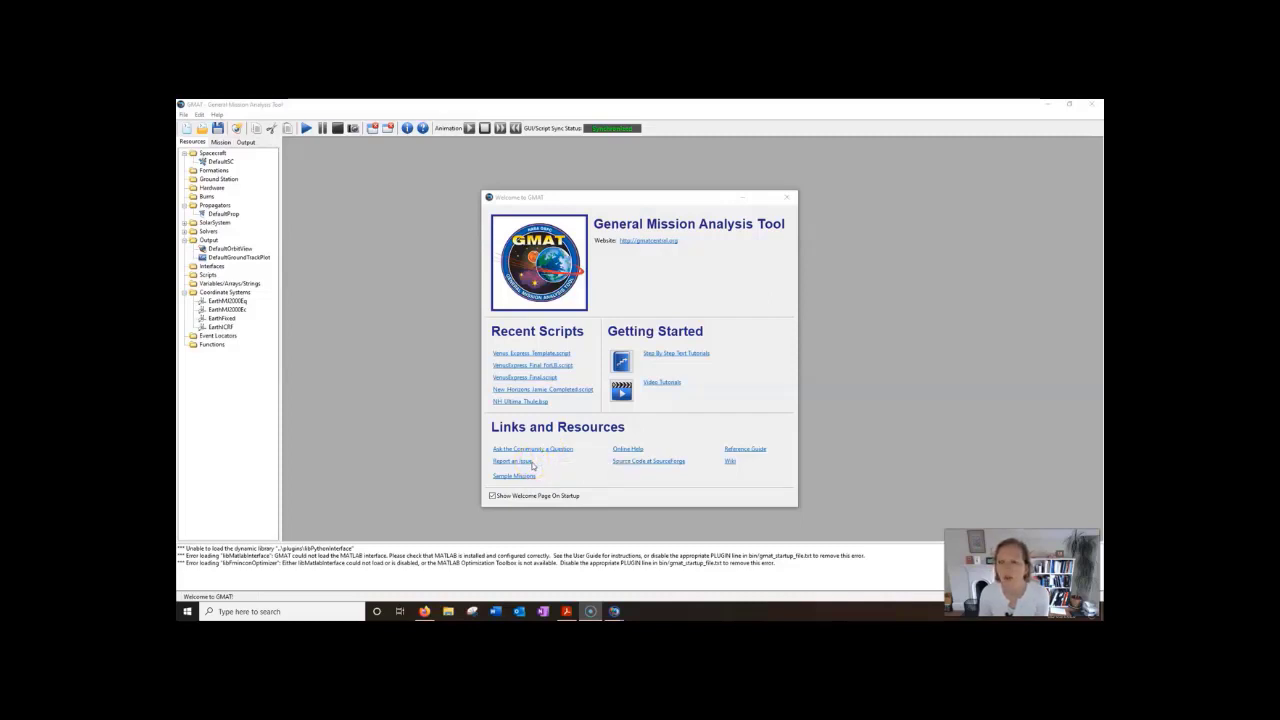
left_click(803, 178)
left_click(787, 198)
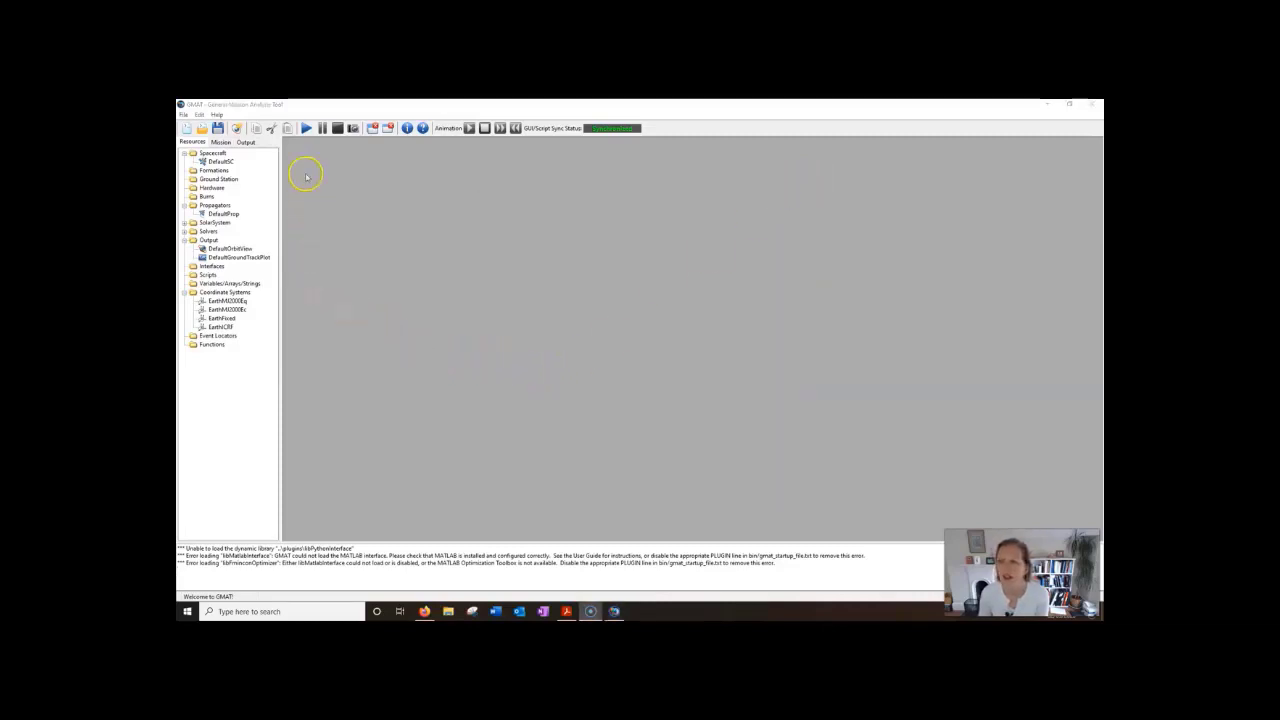
Step: Run the default mission, then view the Mission and Output trees
left_click(306, 128)
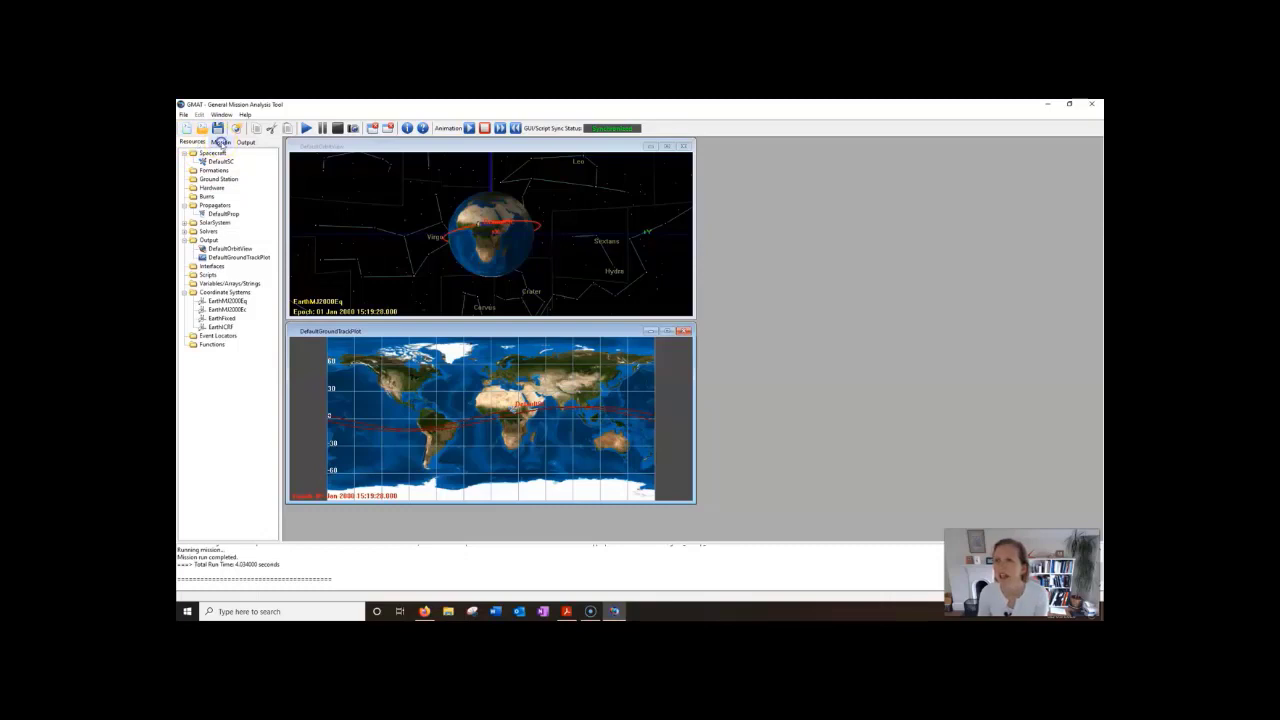
left_click(220, 142)
left_click(247, 142)
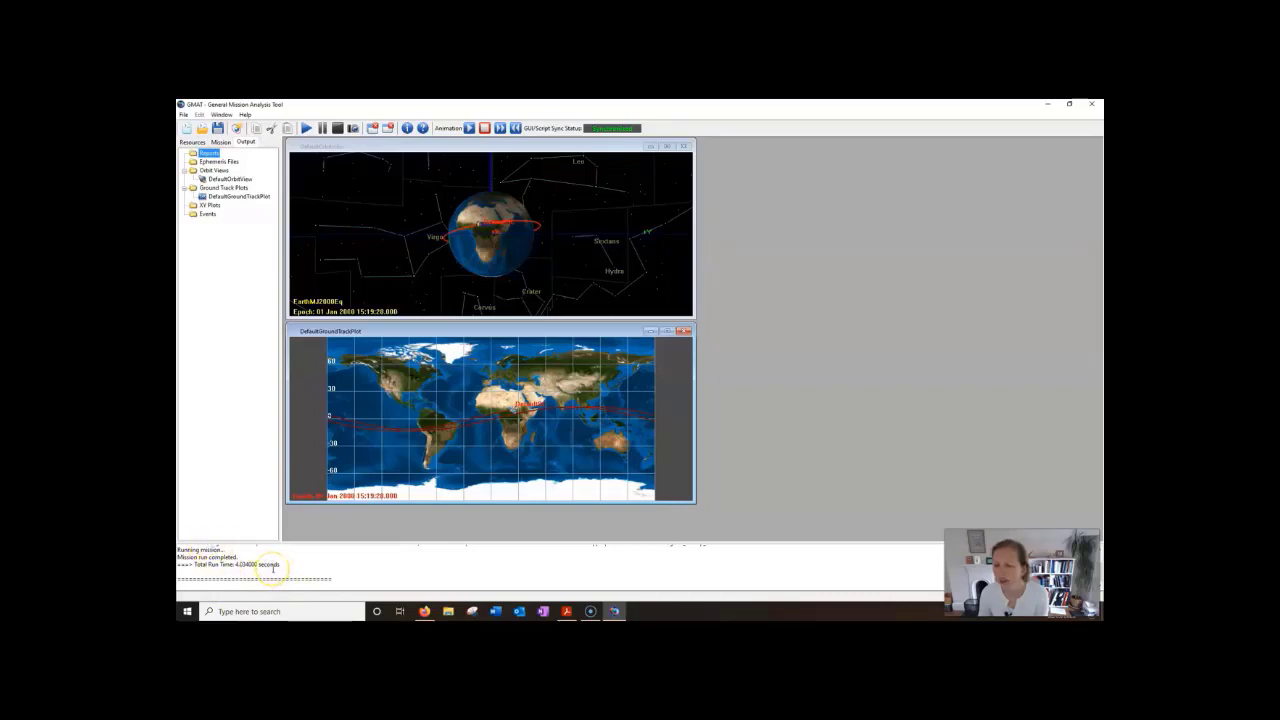
left_click(335, 566)
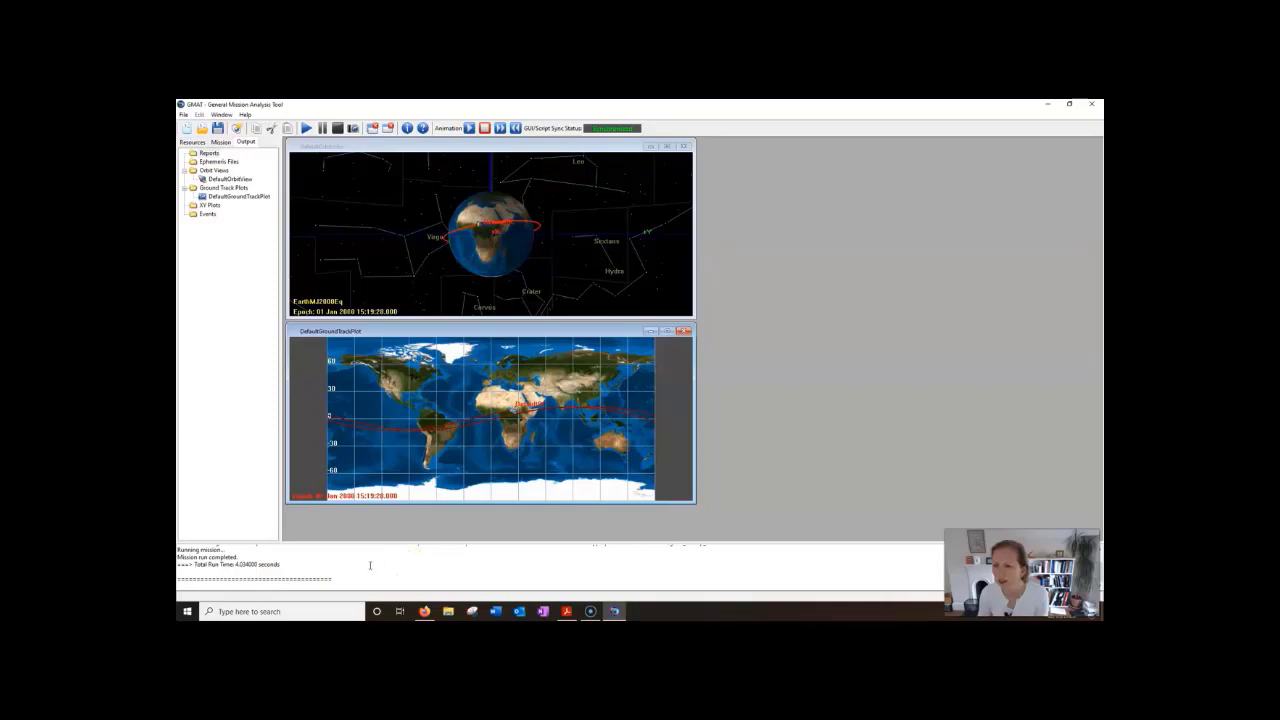
scroll(370, 565, "up", 1)
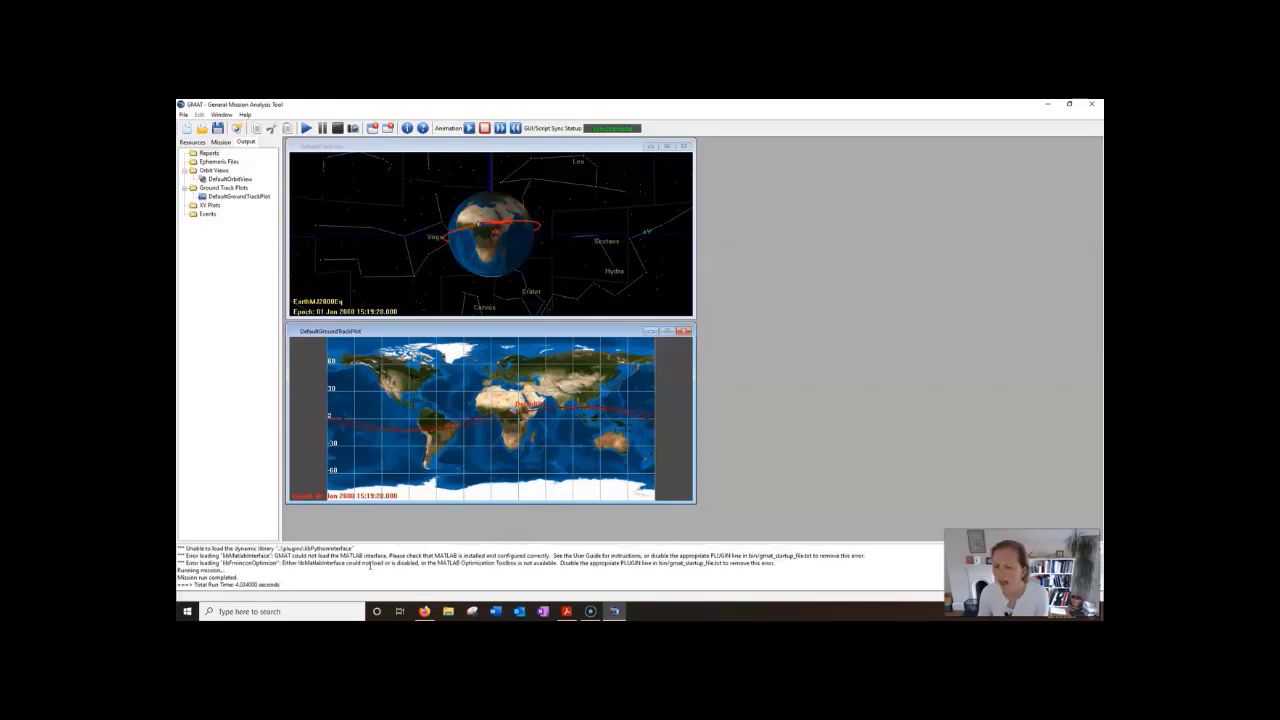
left_click(332, 566)
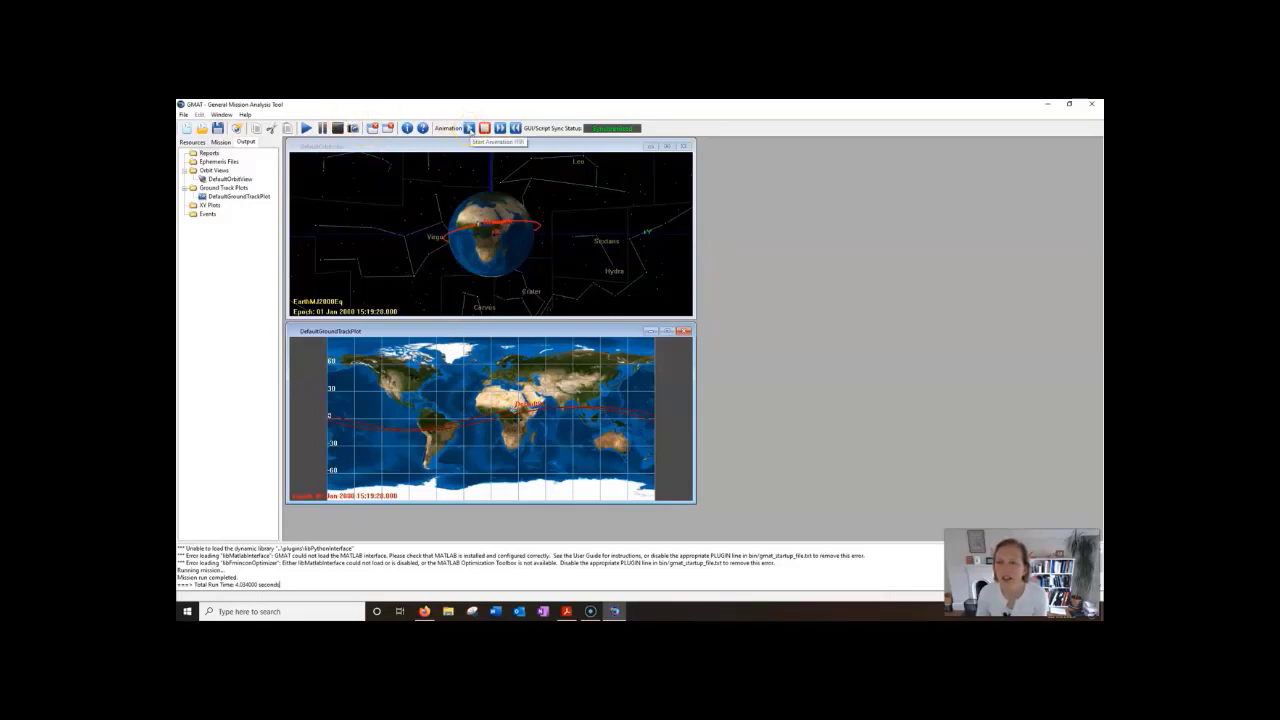
Step: Play the orbit and ground-track animation, slow it down twice, then stop playback
left_click(469, 128)
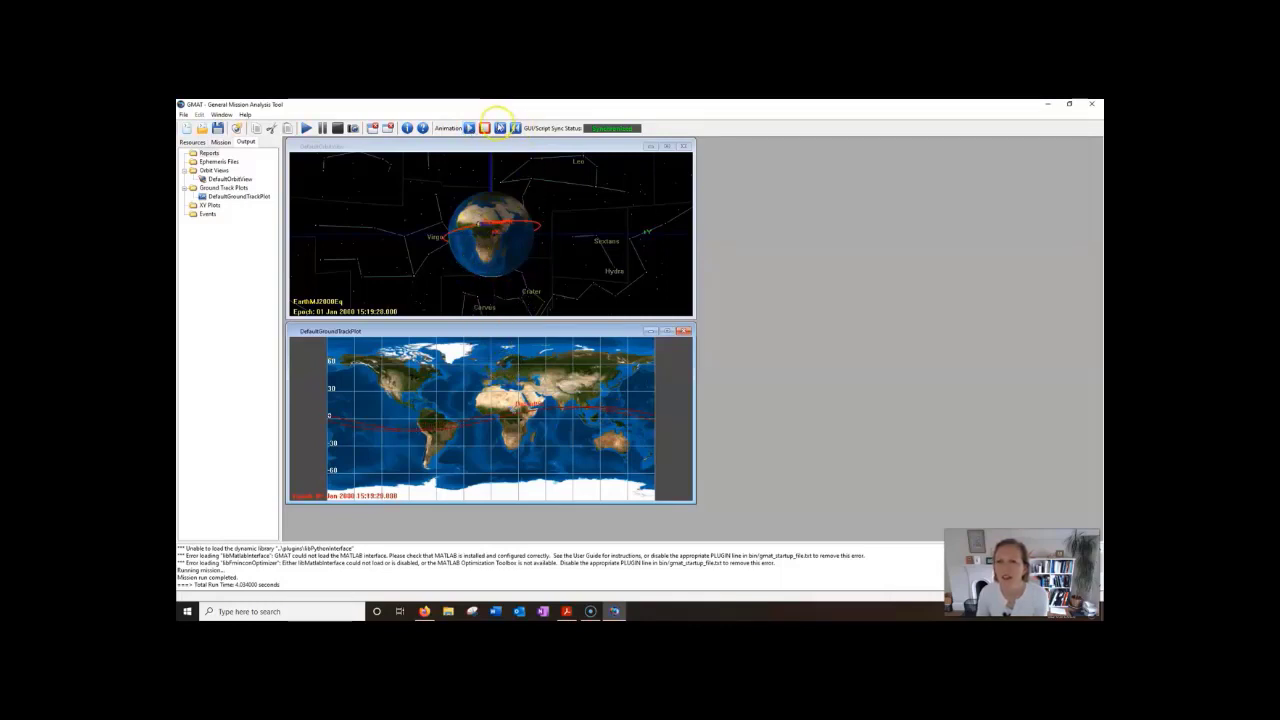
left_click(515, 128)
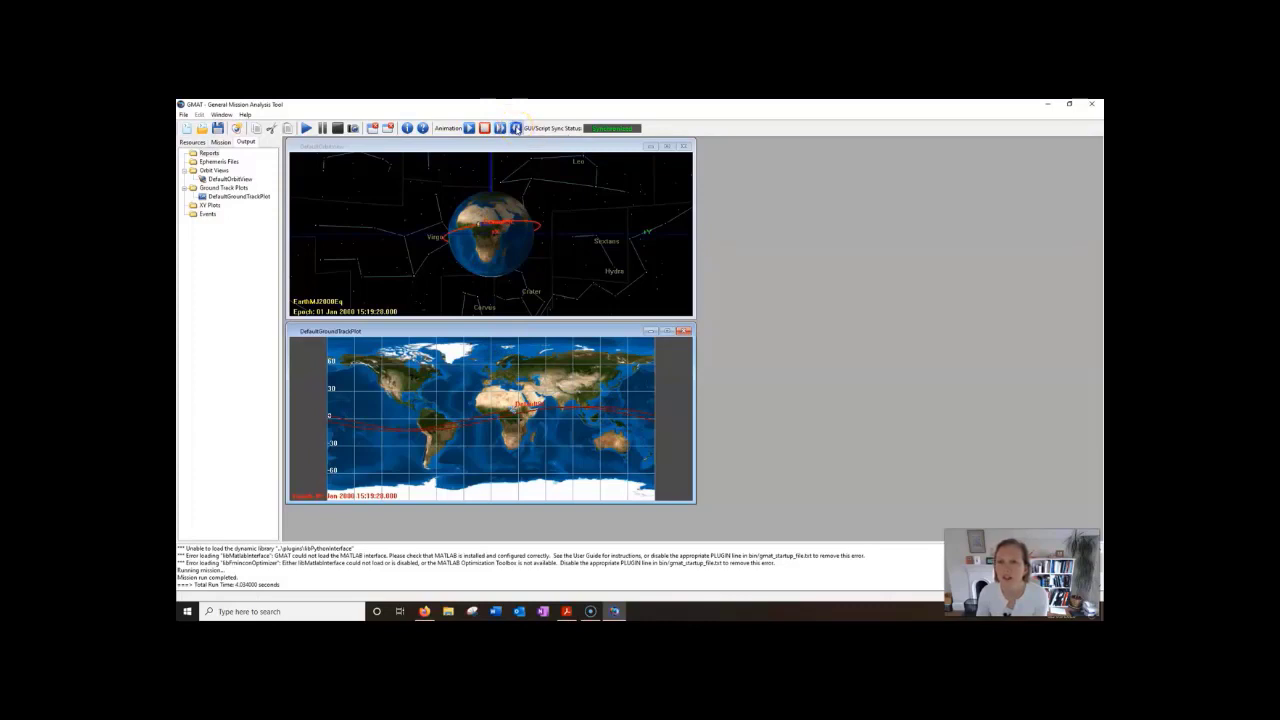
left_click(469, 128)
left_click(515, 128)
left_click(484, 128)
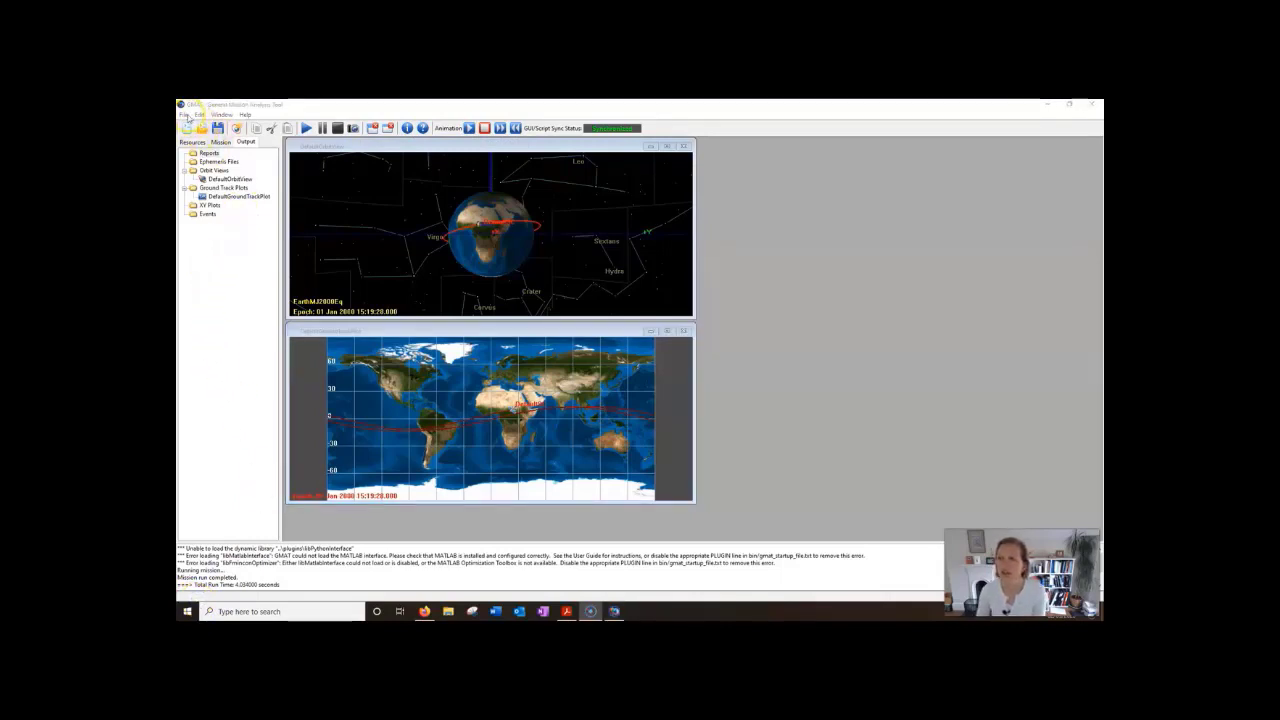
Step: Look through the File menu's recent files list, then dismiss it
left_click(184, 115)
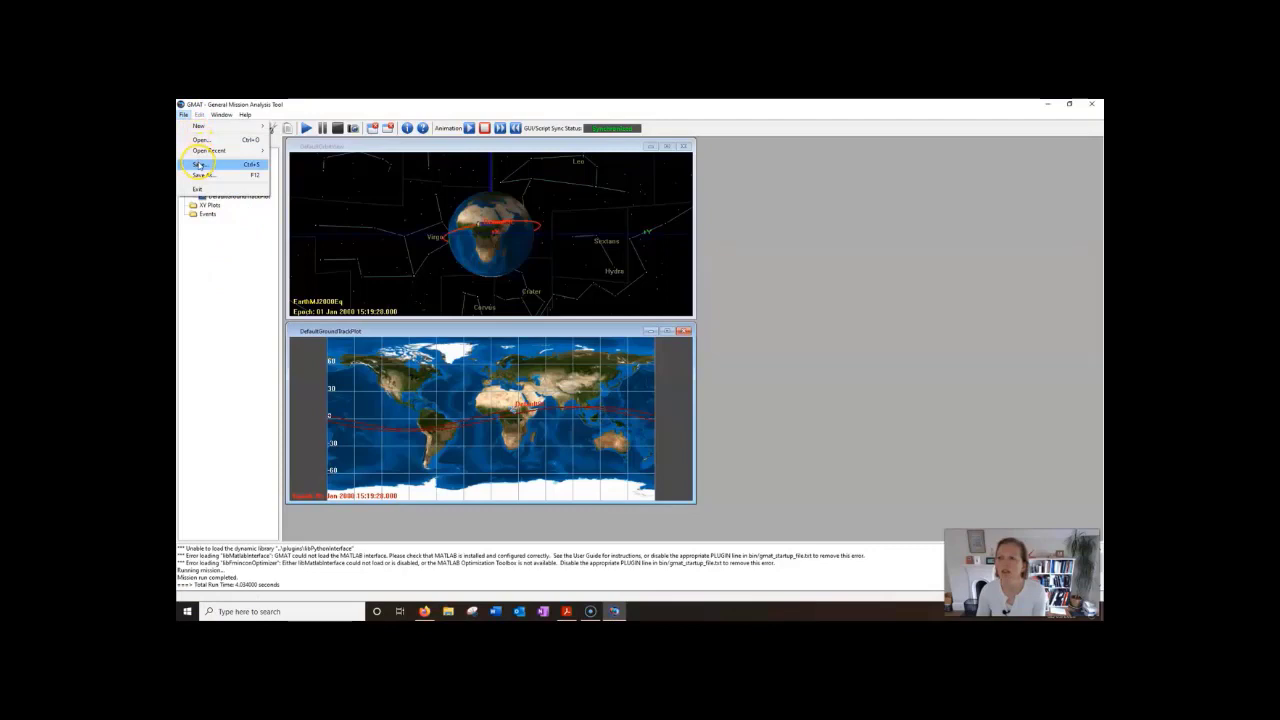
left_click(202, 150)
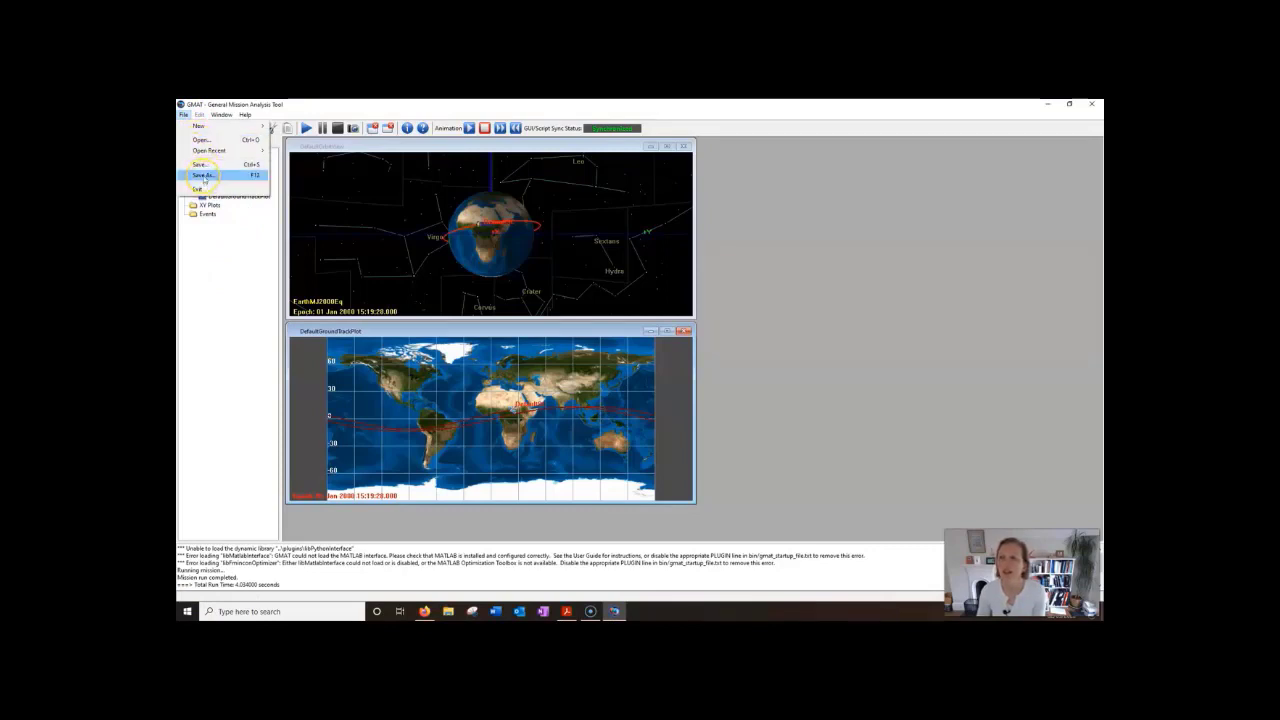
left_click(203, 108)
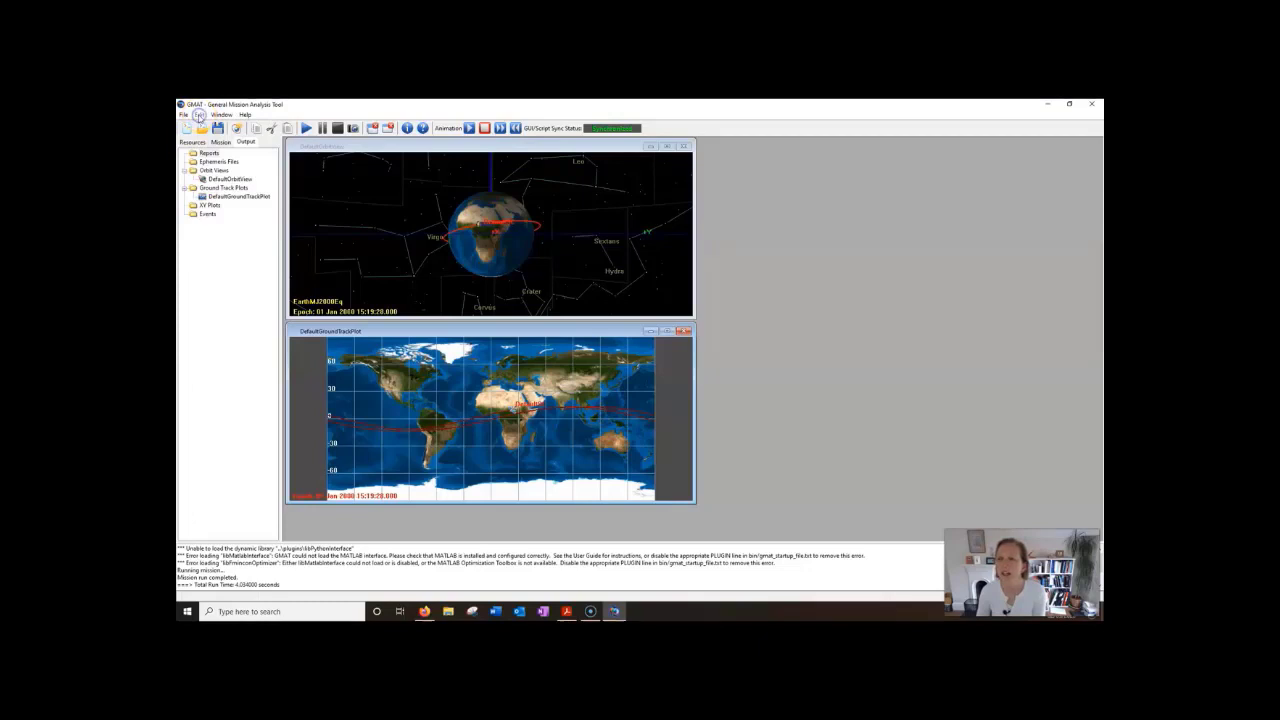
Step: Tile the plot windows horizontally and show Help > About GMAT
left_click(222, 116)
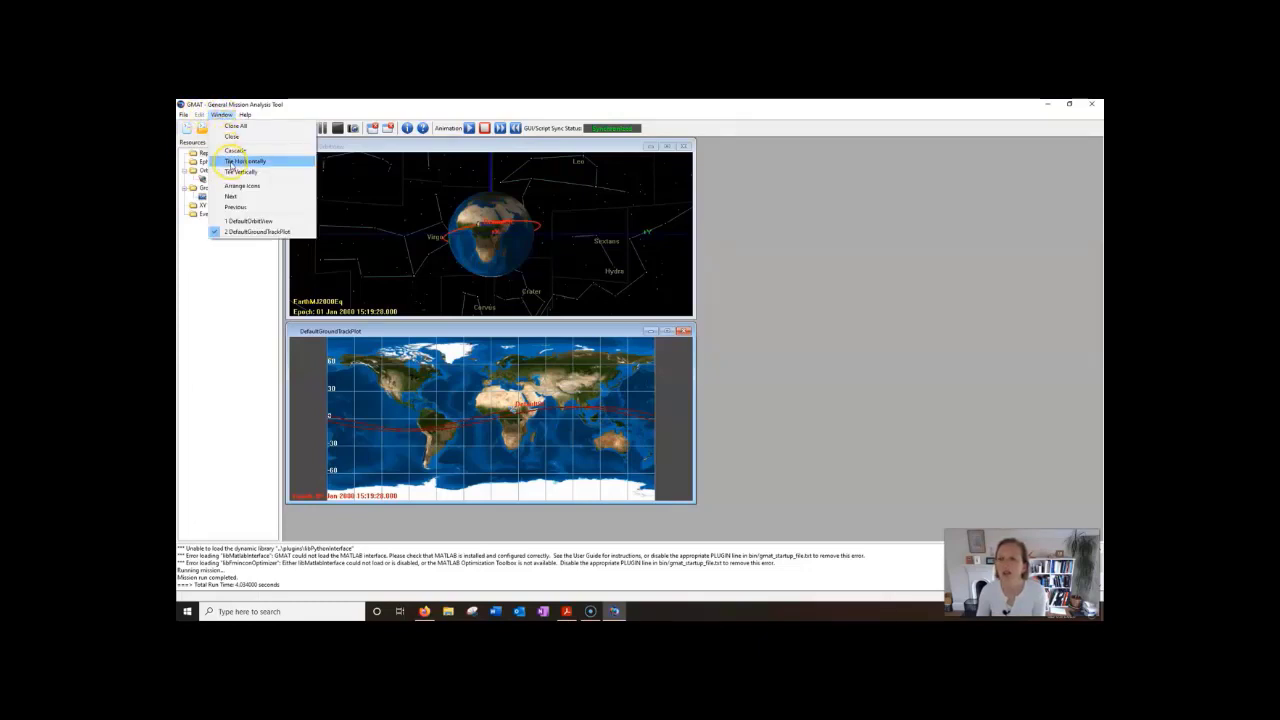
left_click(238, 161)
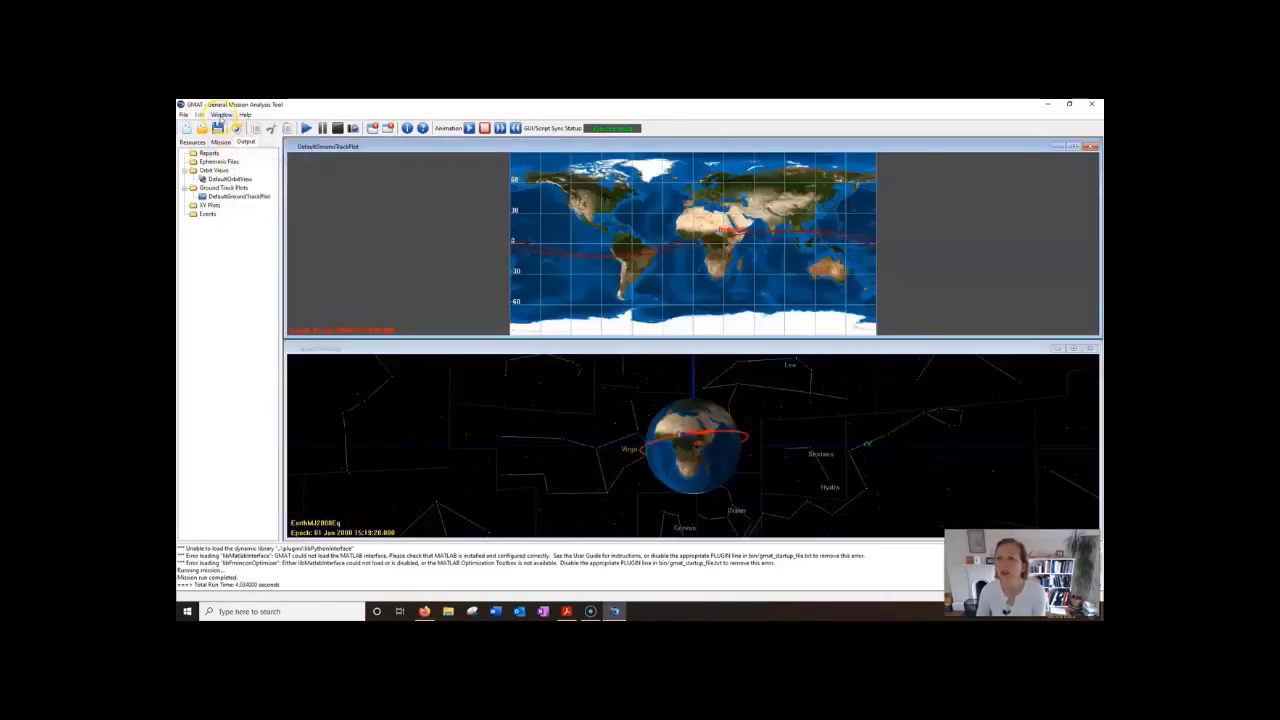
left_click(245, 114)
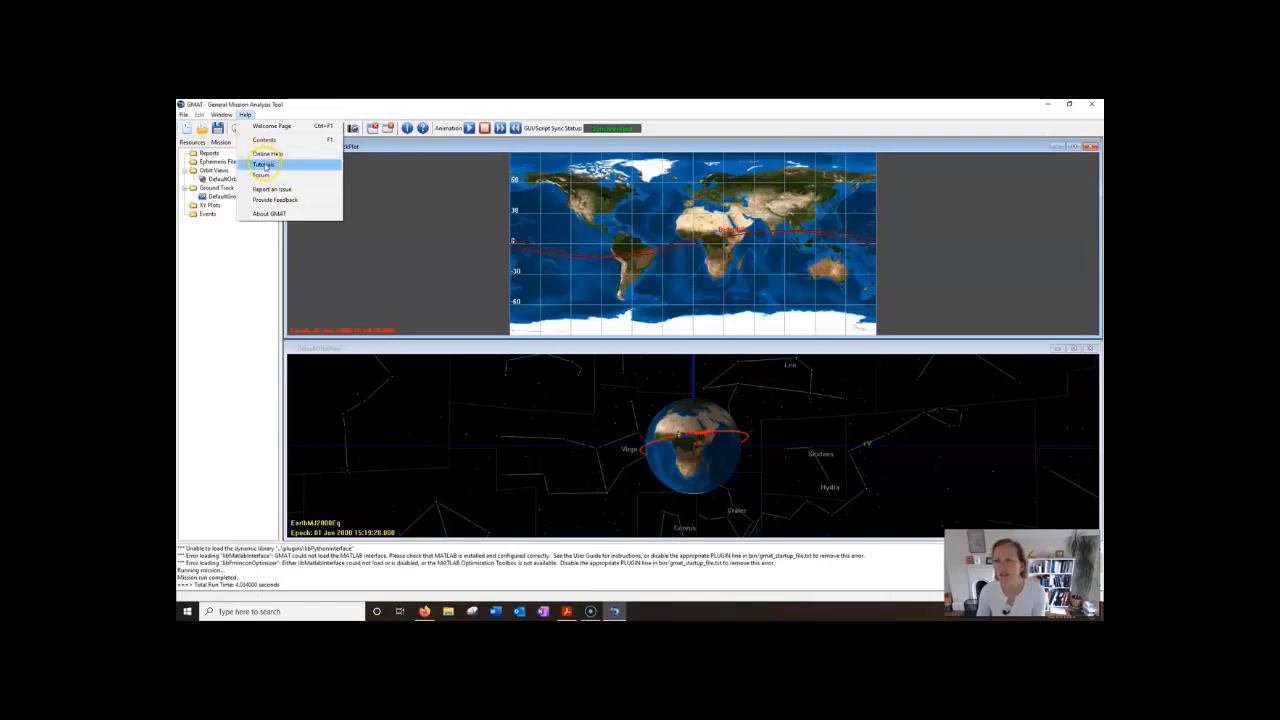
left_click(263, 213)
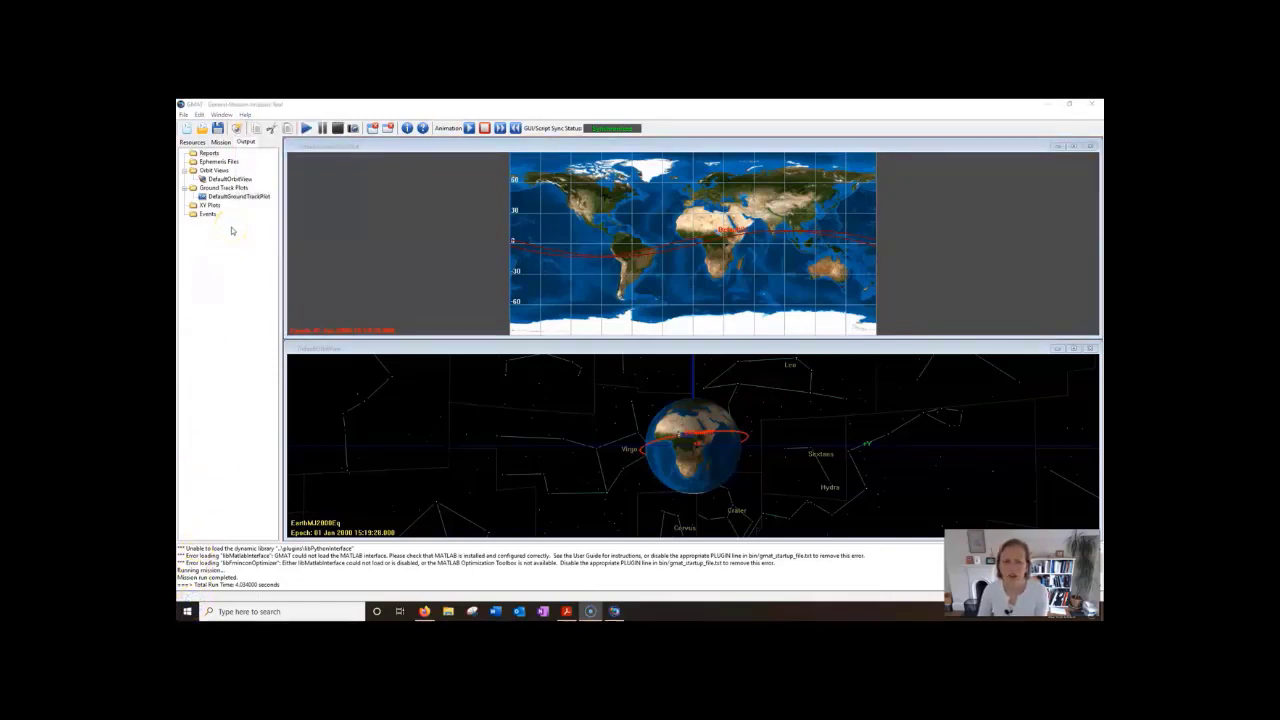
Step: Reset to a new default mission from the File menu, closing the plot windows
left_click(183, 114)
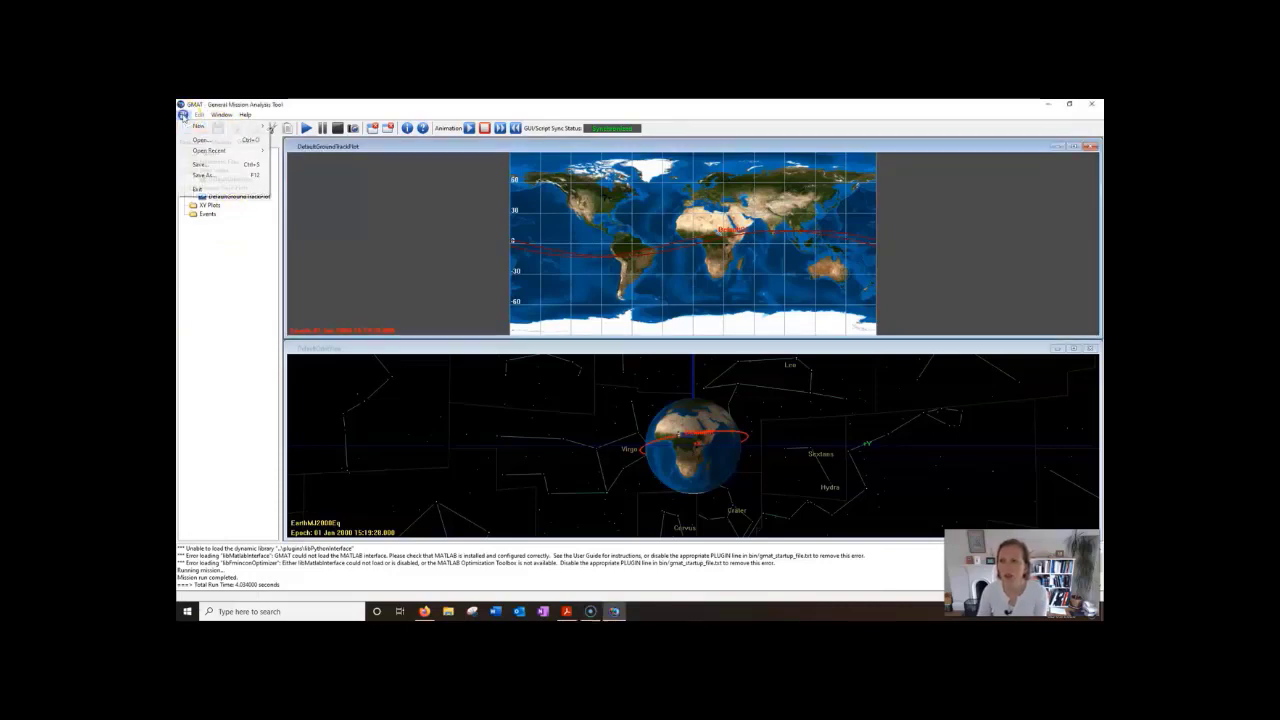
left_click(228, 293)
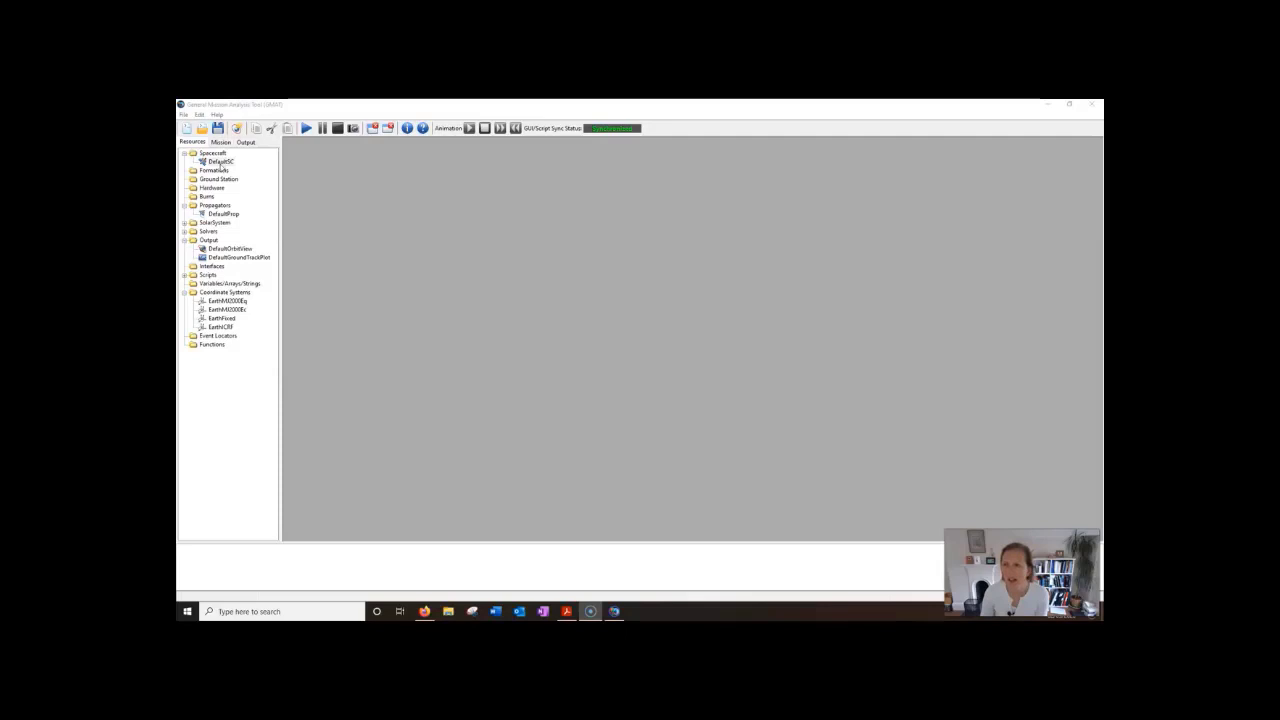
Step: Open DefaultSC, switch to UTCGregorian epoch and Keplerian state, then close the dialog
left_click(220, 162)
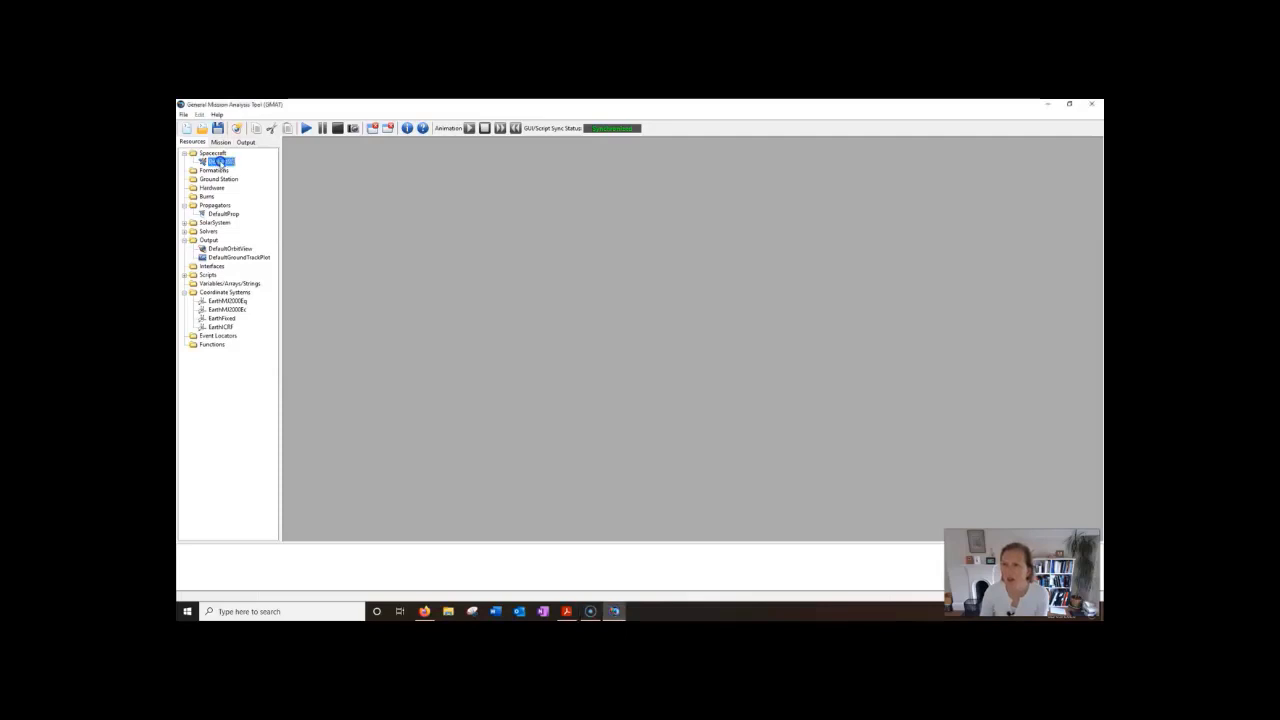
double_click(220, 162)
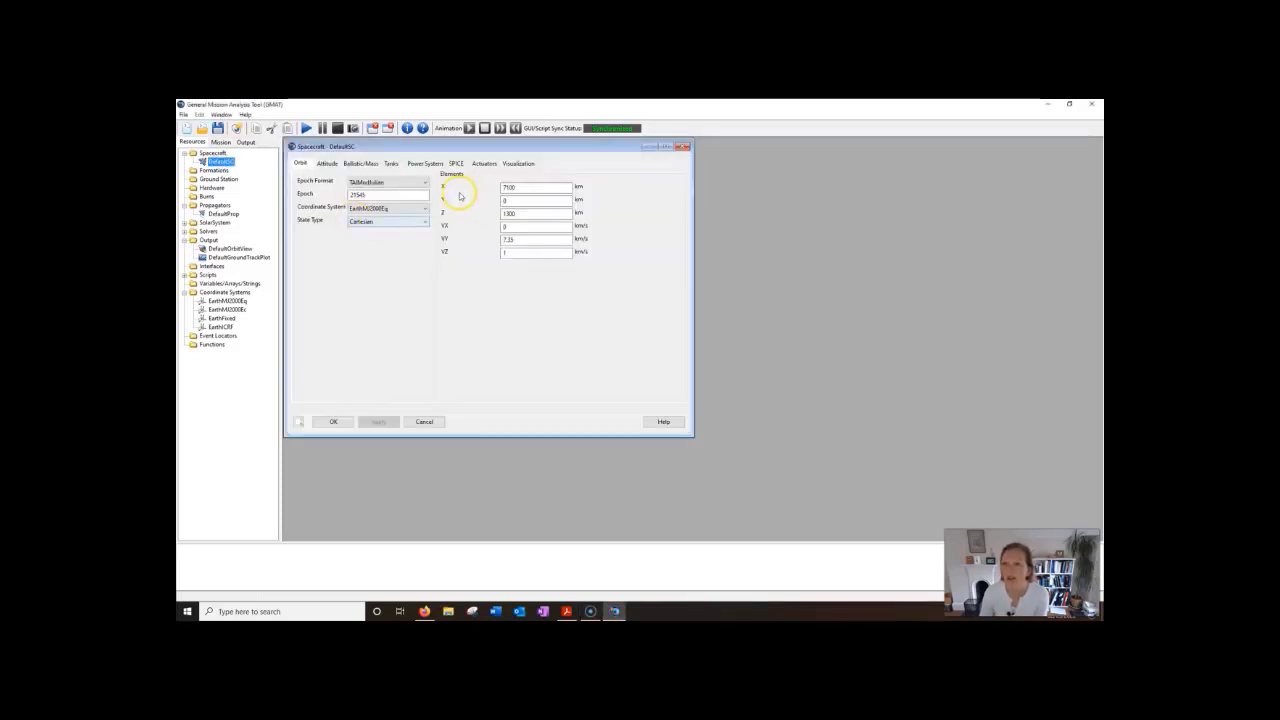
left_click(425, 182)
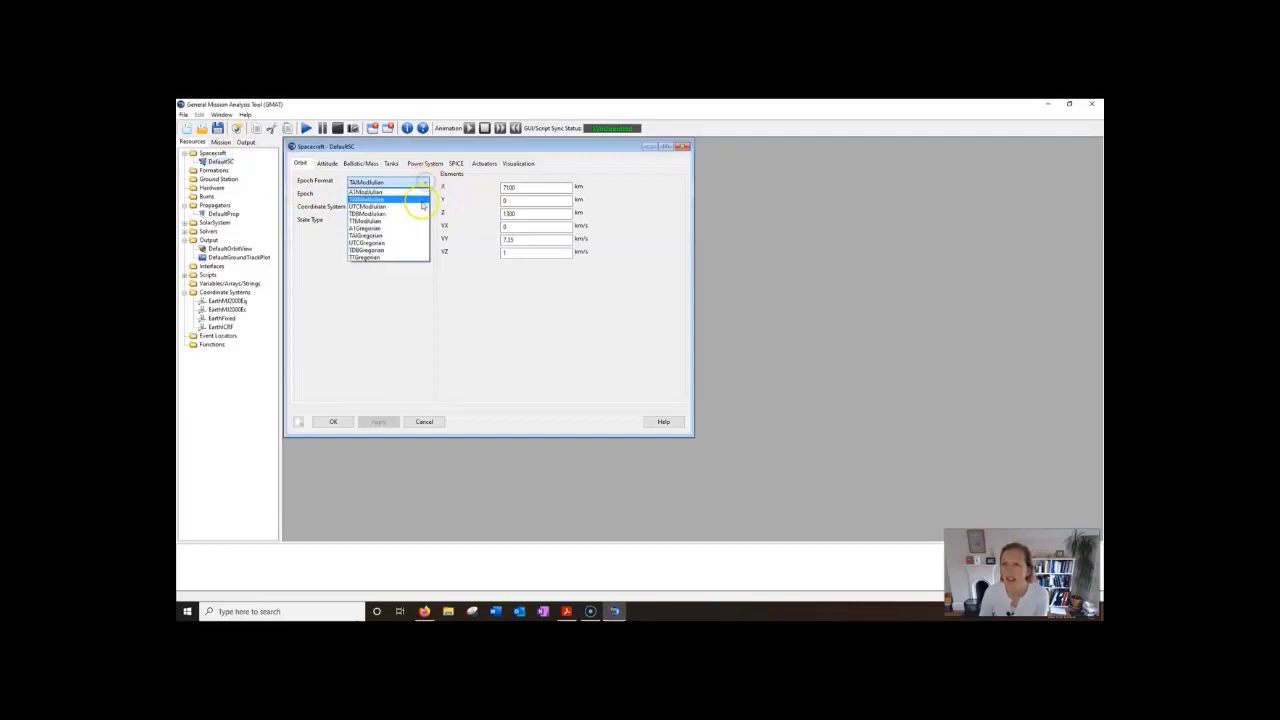
left_click(410, 243)
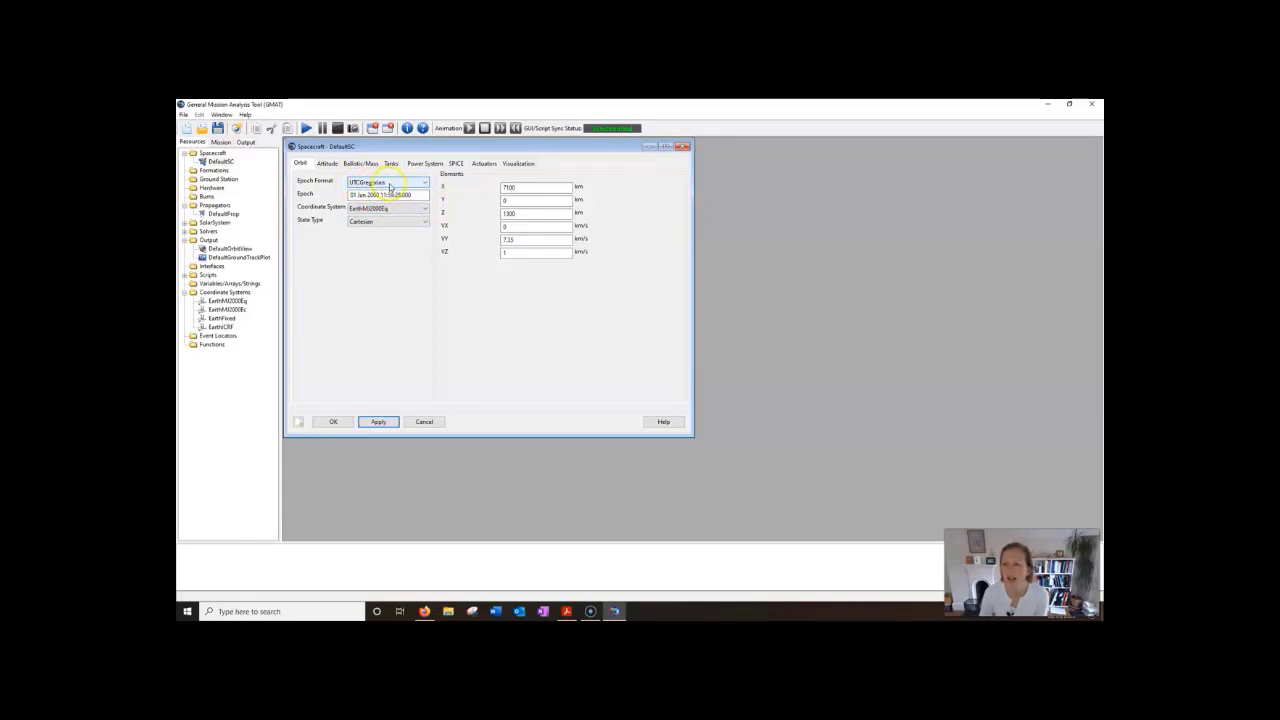
left_click(414, 221)
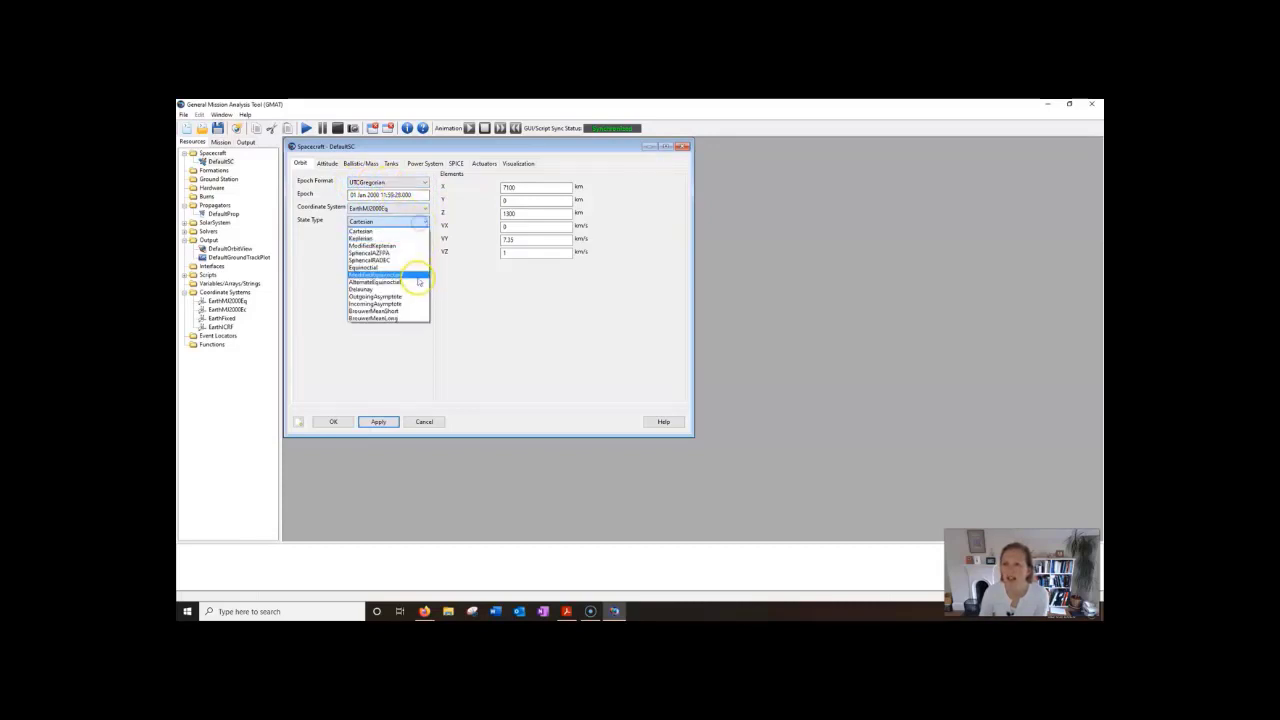
left_click(406, 238)
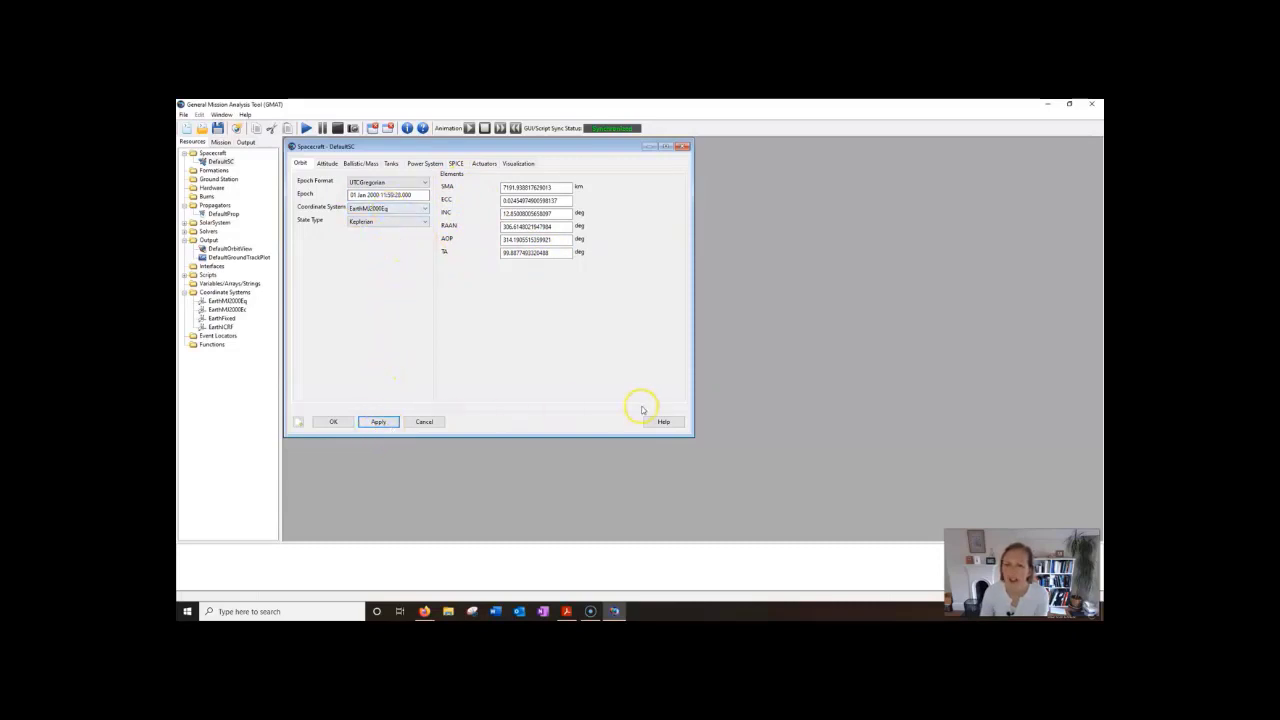
left_click(386, 421)
Step: Discard the DefaultSC edits and open the Venus_Express_Template script from Scripts
left_click(685, 147)
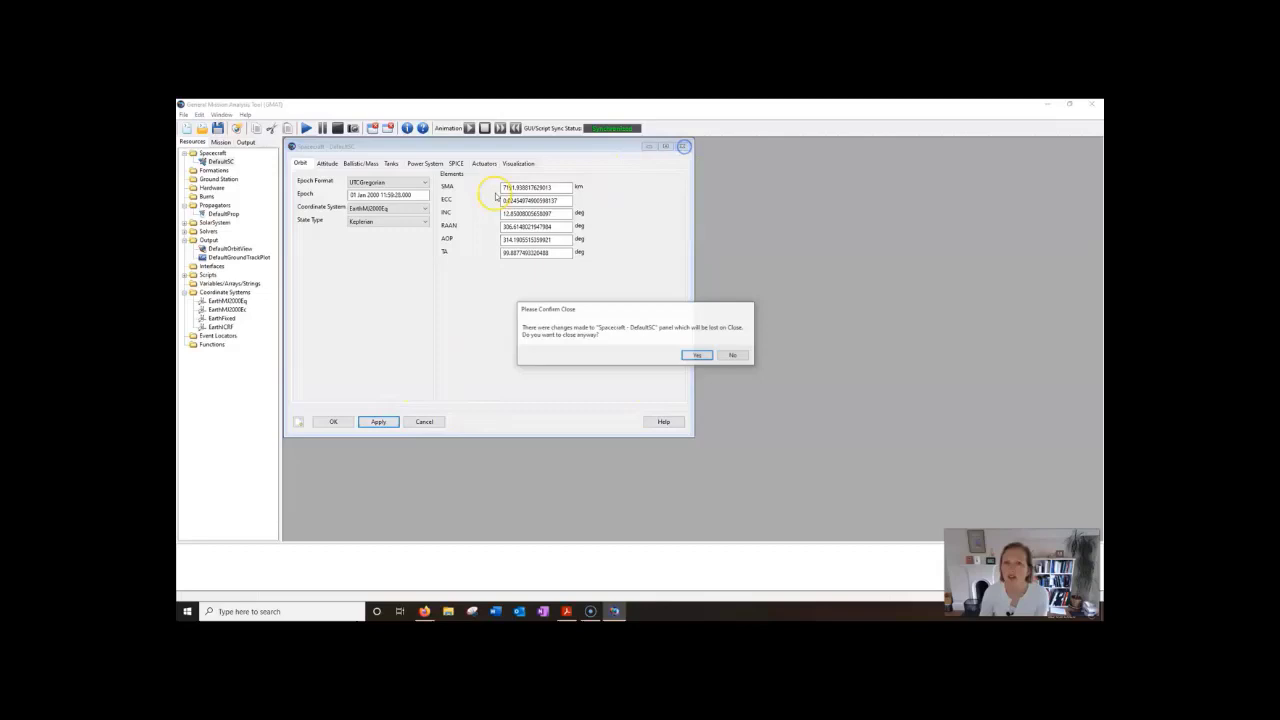
left_click(694, 354)
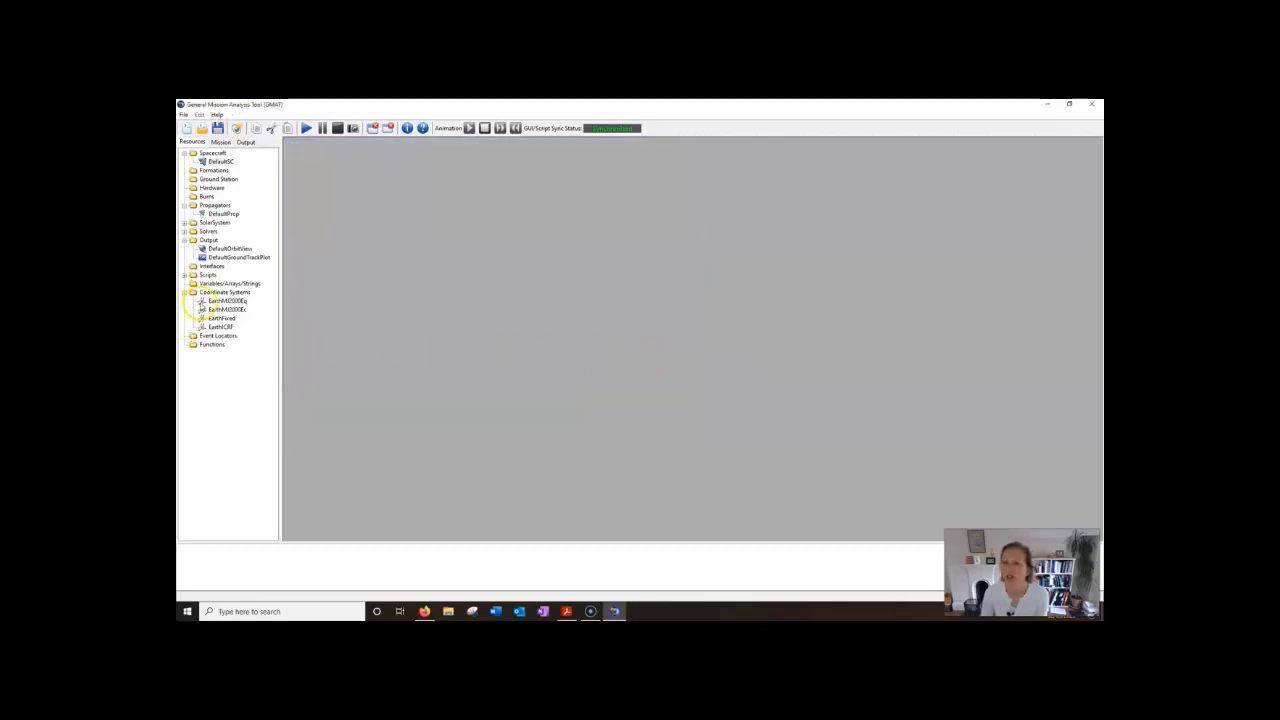
left_click(185, 275)
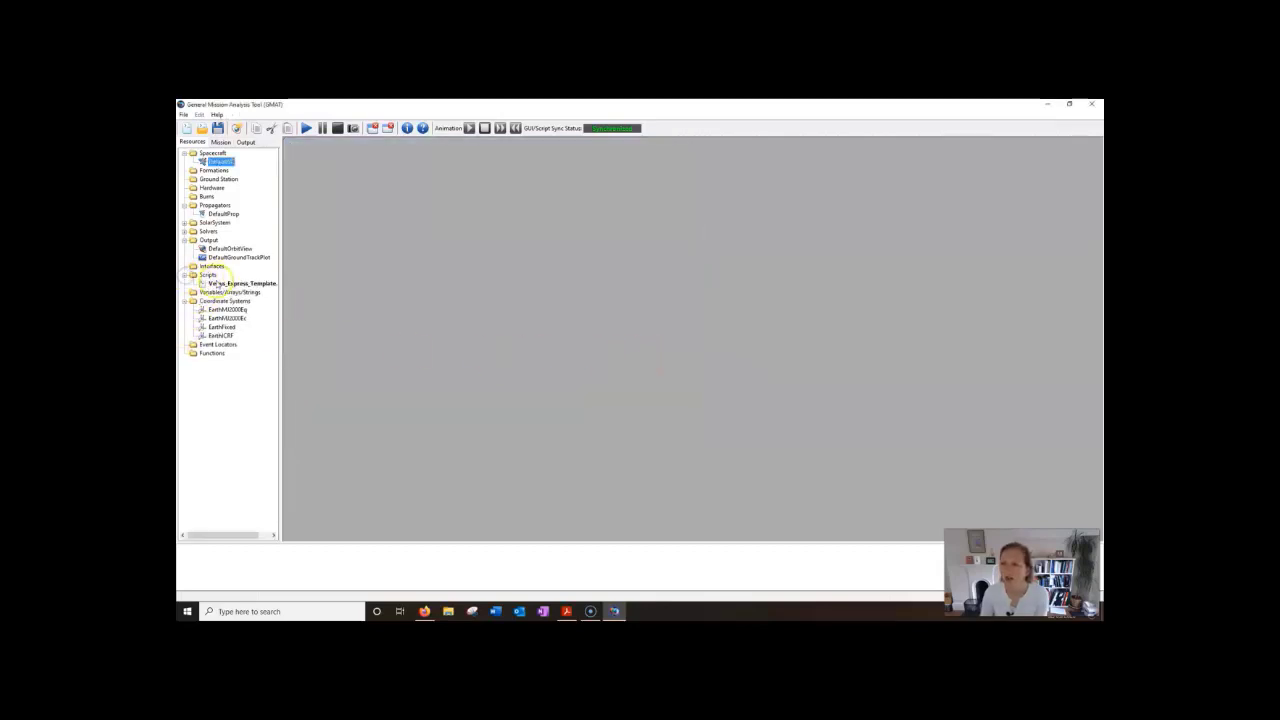
left_click(257, 285)
double_click(257, 285)
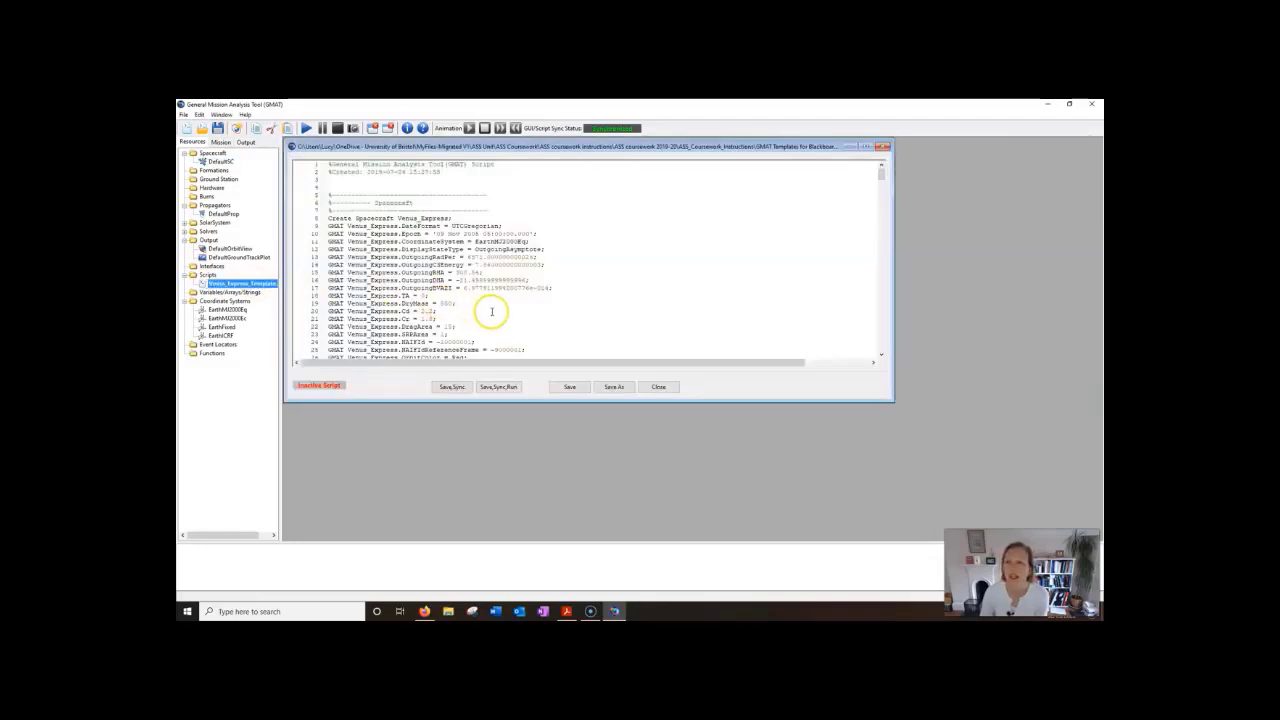
Step: Scroll through the script's spacecraft, force model and propagator definitions
left_click(697, 296)
scroll(697, 296, "down", 7)
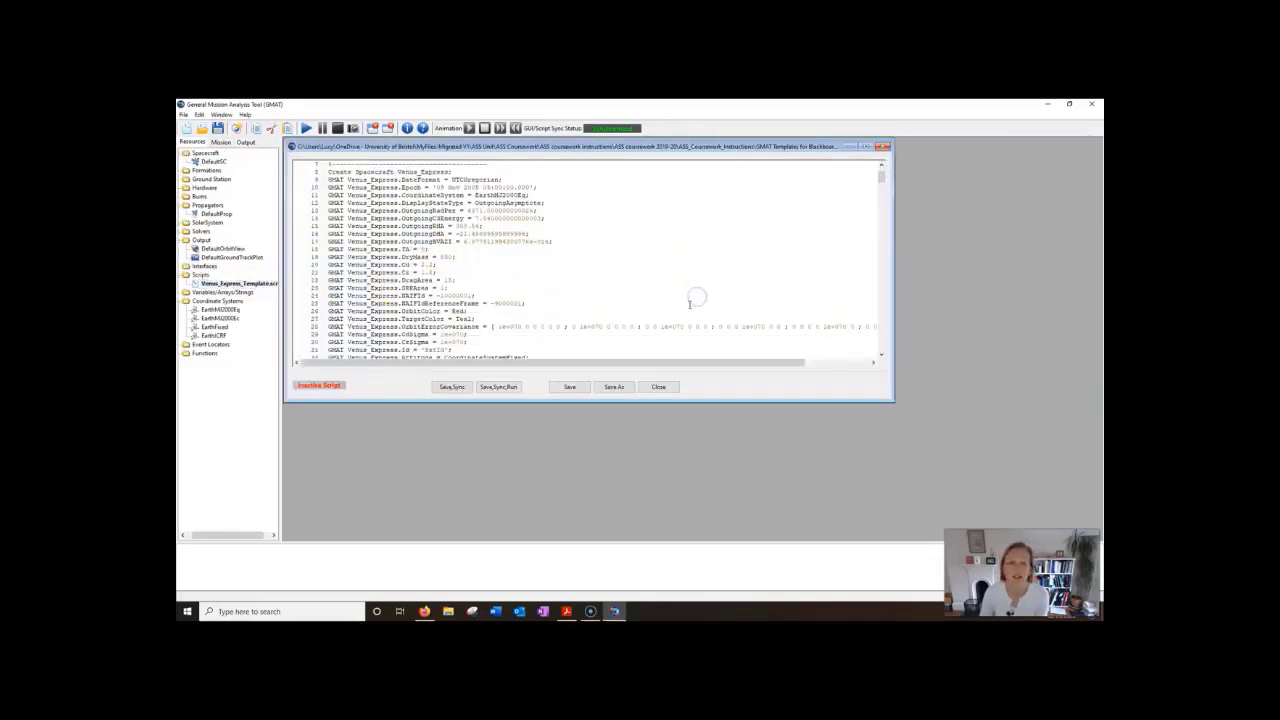
scroll(689, 304, "down", 9)
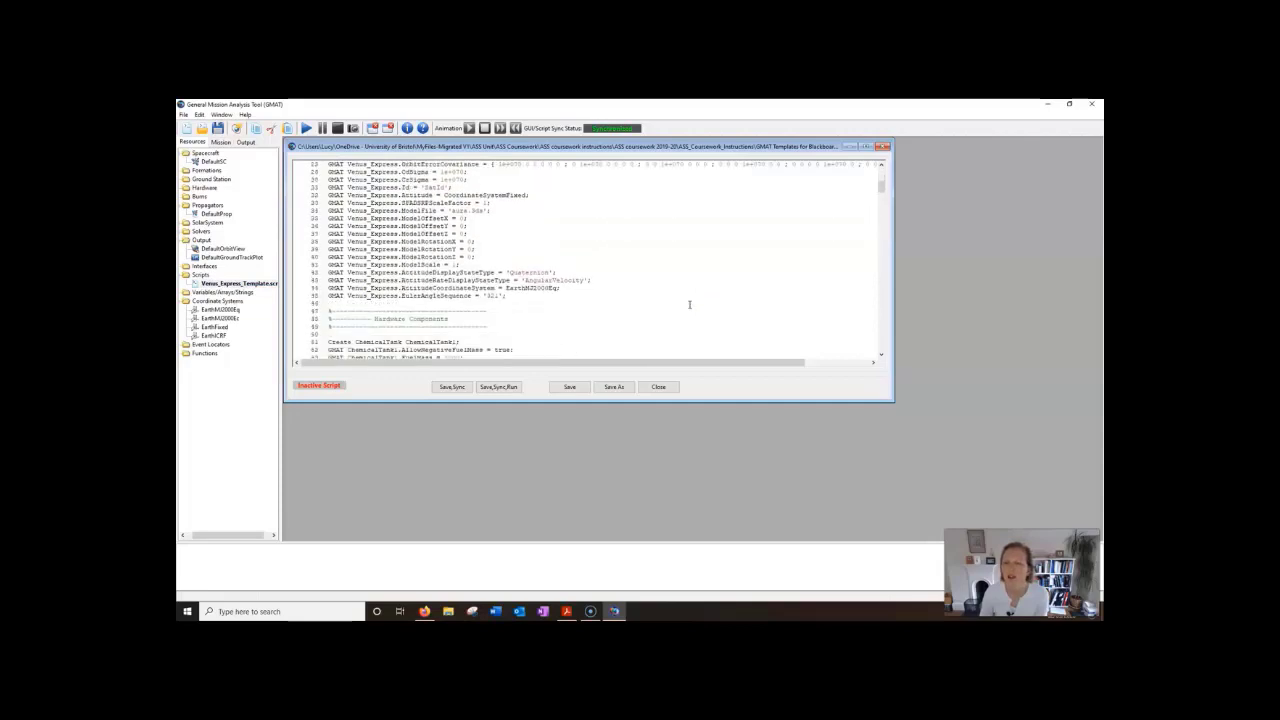
scroll(689, 304, "down", 8)
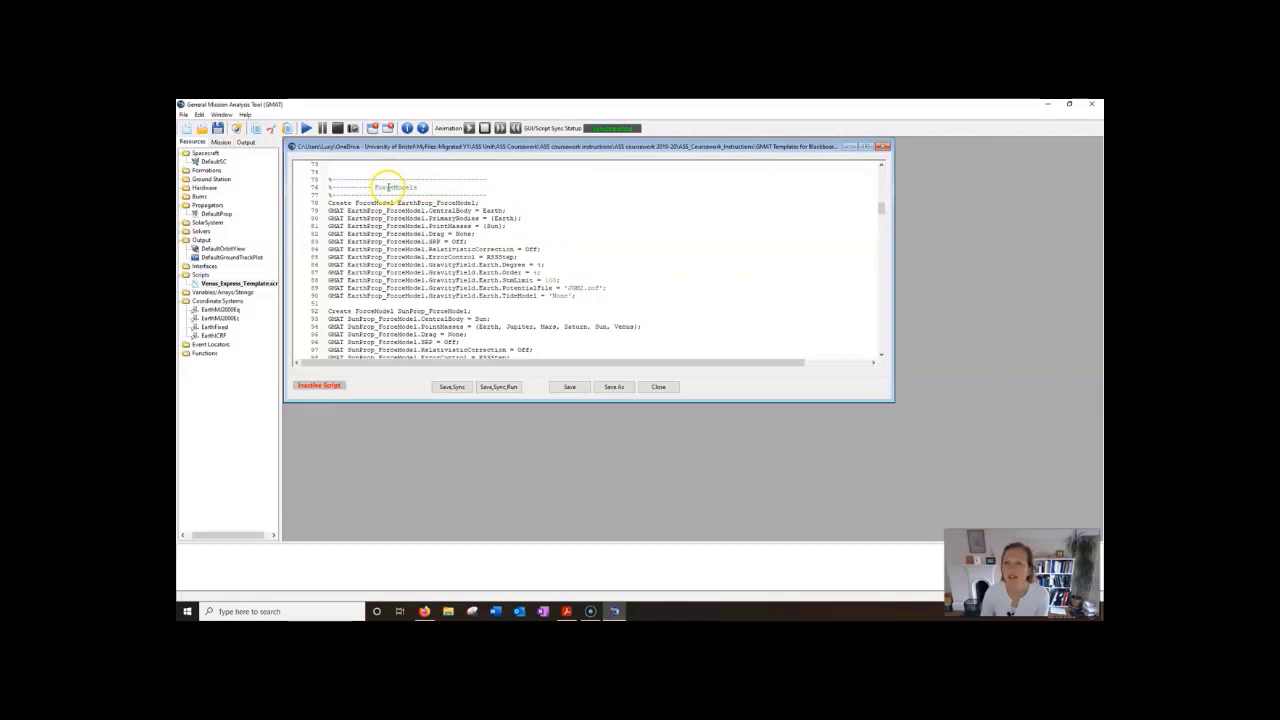
scroll(486, 283, "down", 16)
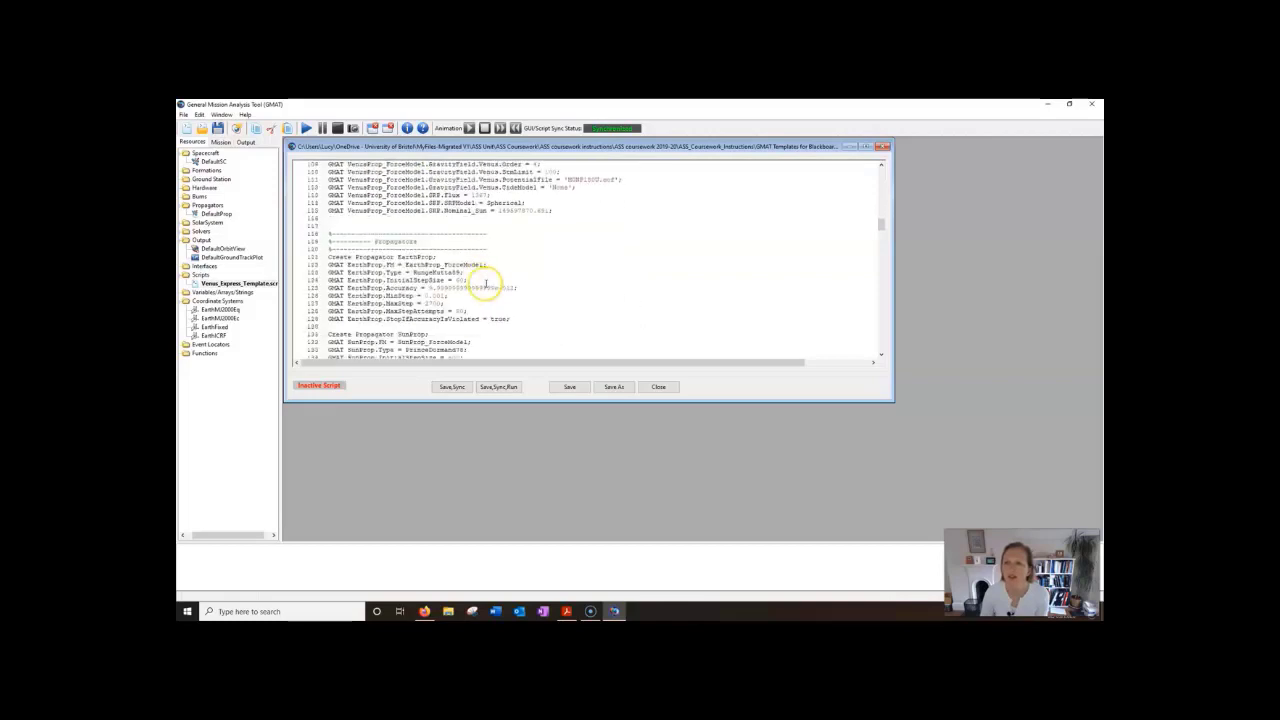
scroll(486, 283, "up", 3)
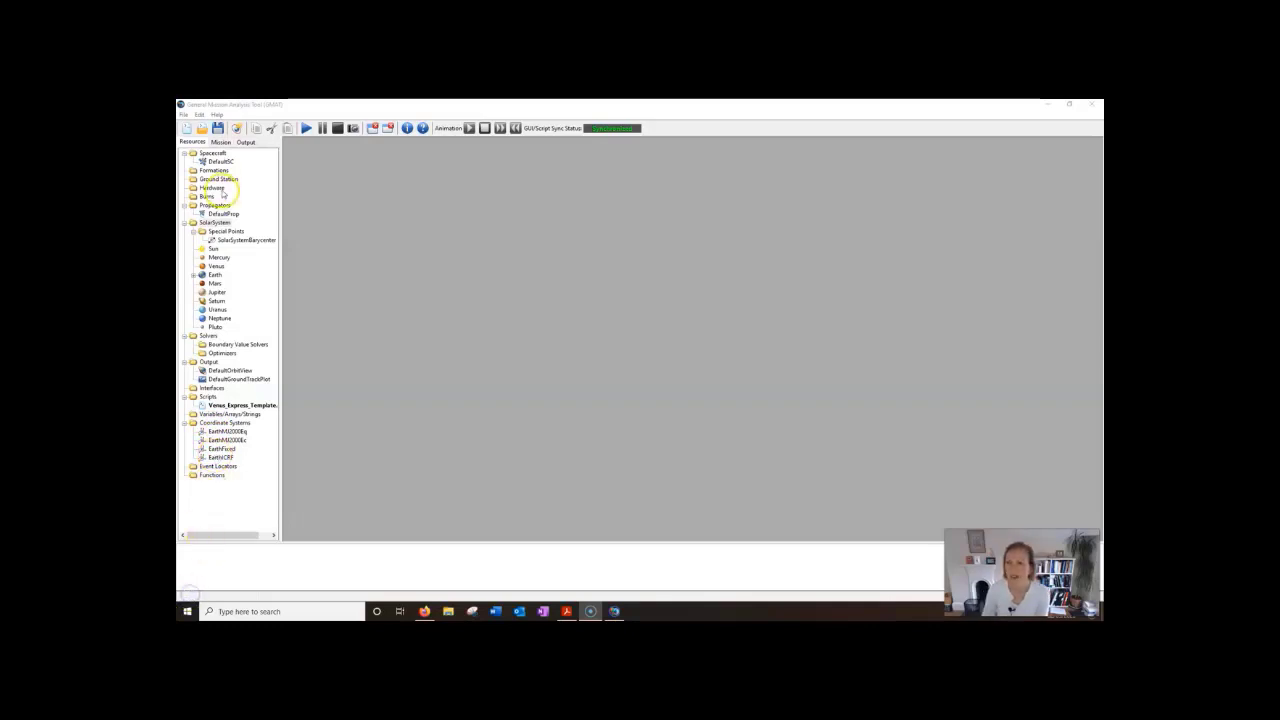
Step: Switch to the Mission tree showing the Propagate1 command
left_click(221, 142)
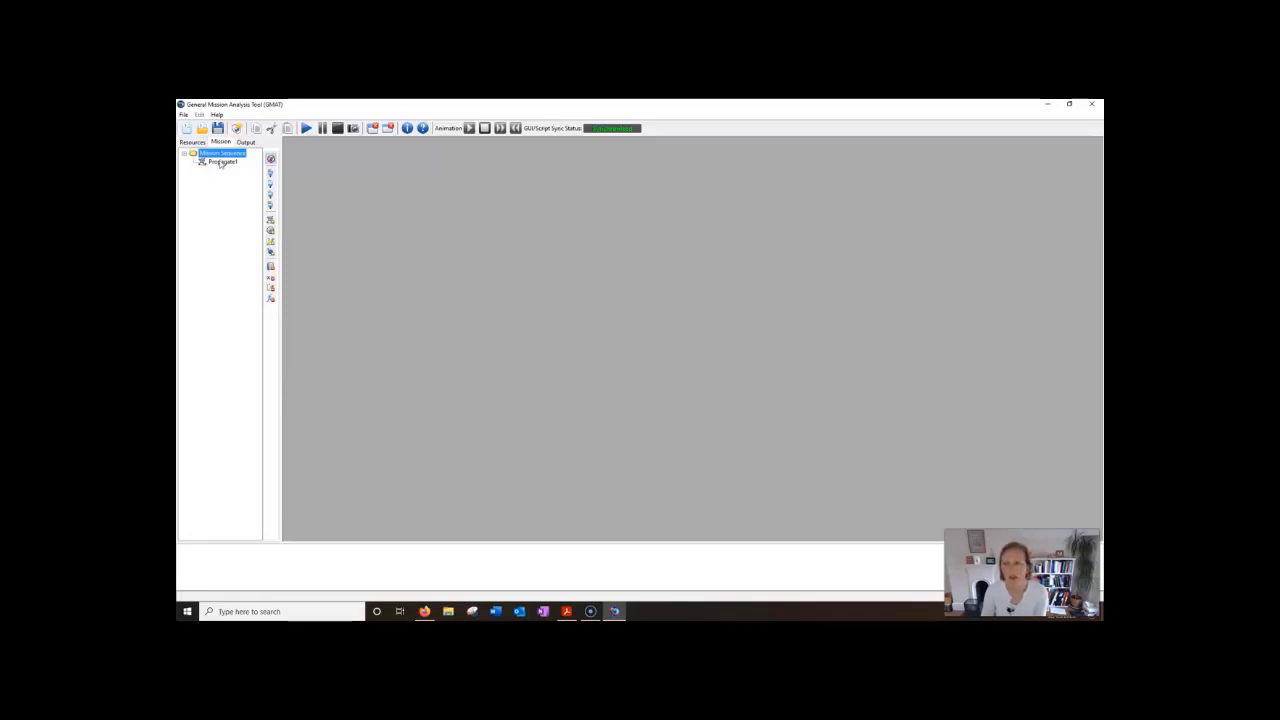
Step: List the commands insertable after Propagate1, then show the Output tree with Reports, Orbit Views and XY Plots
left_click(220, 167)
right_click(220, 164)
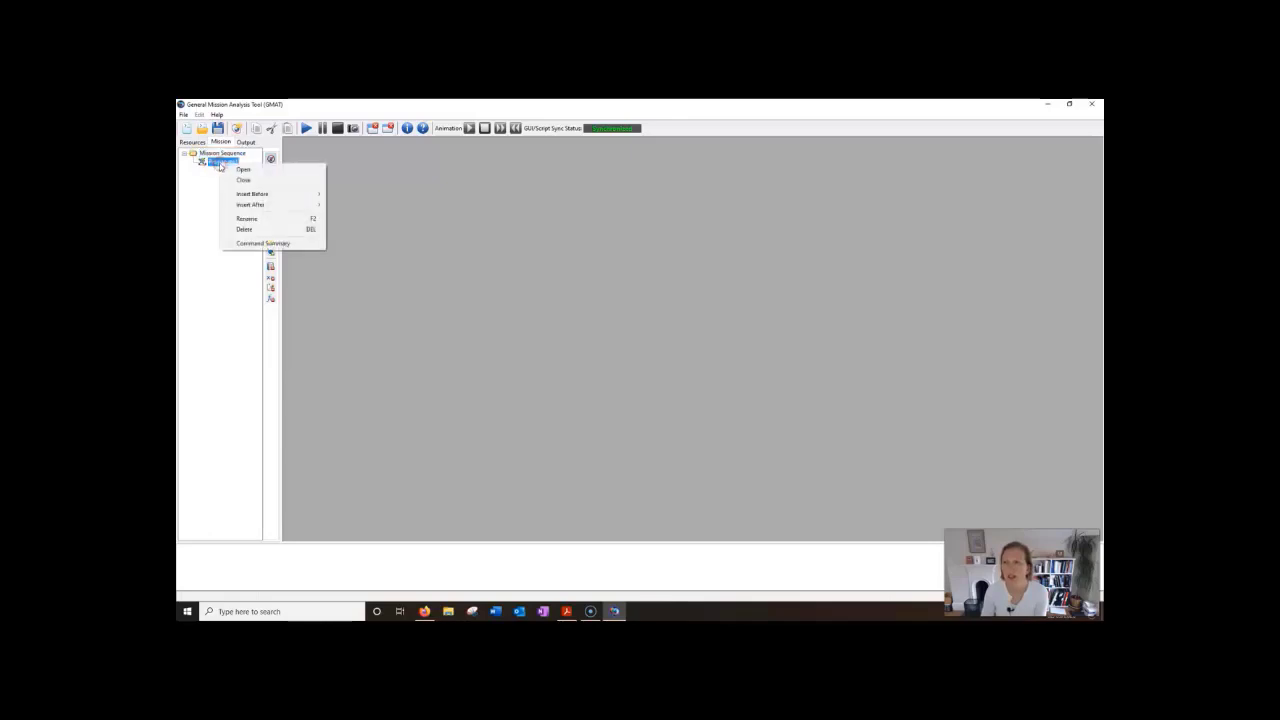
left_click(252, 204)
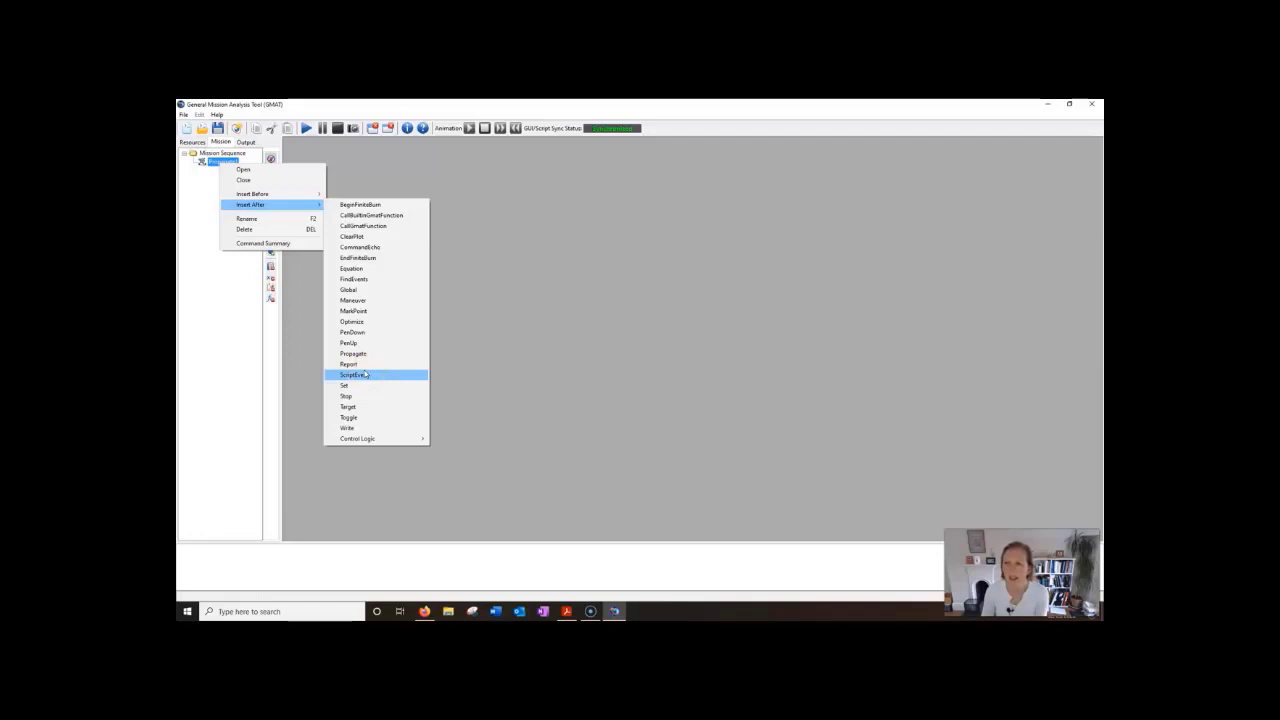
left_click(251, 146)
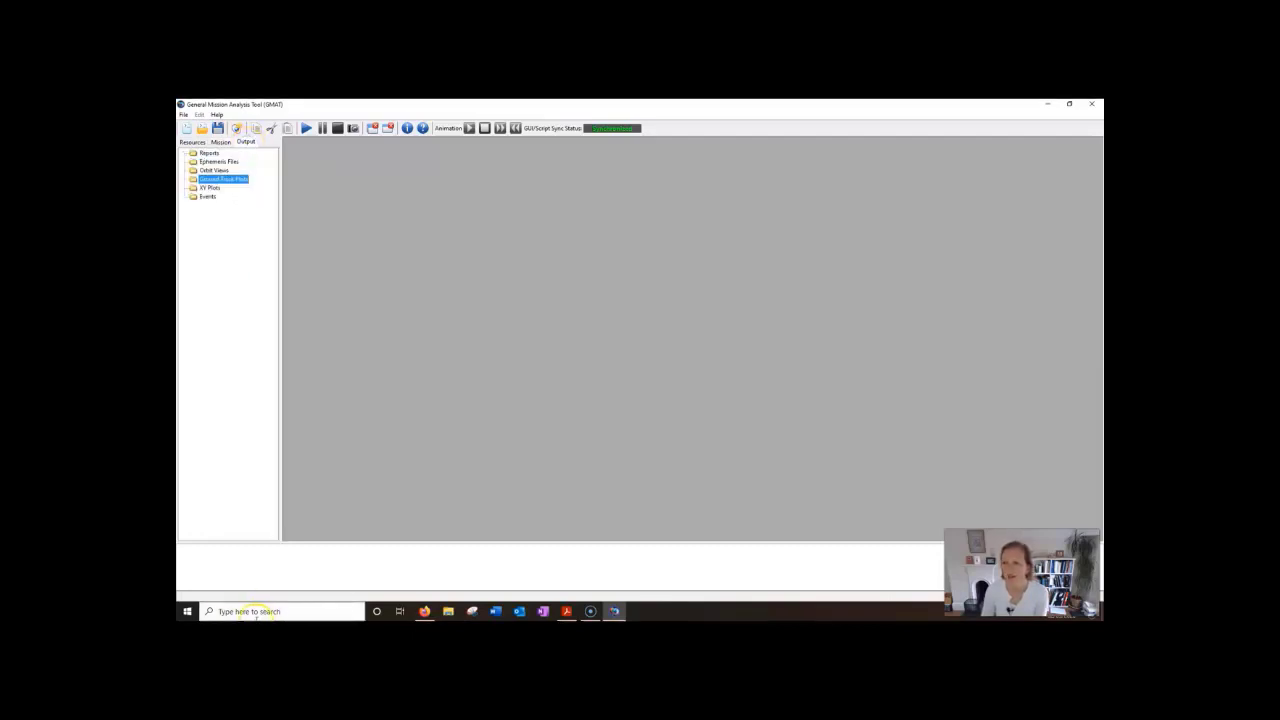
left_click(194, 608)
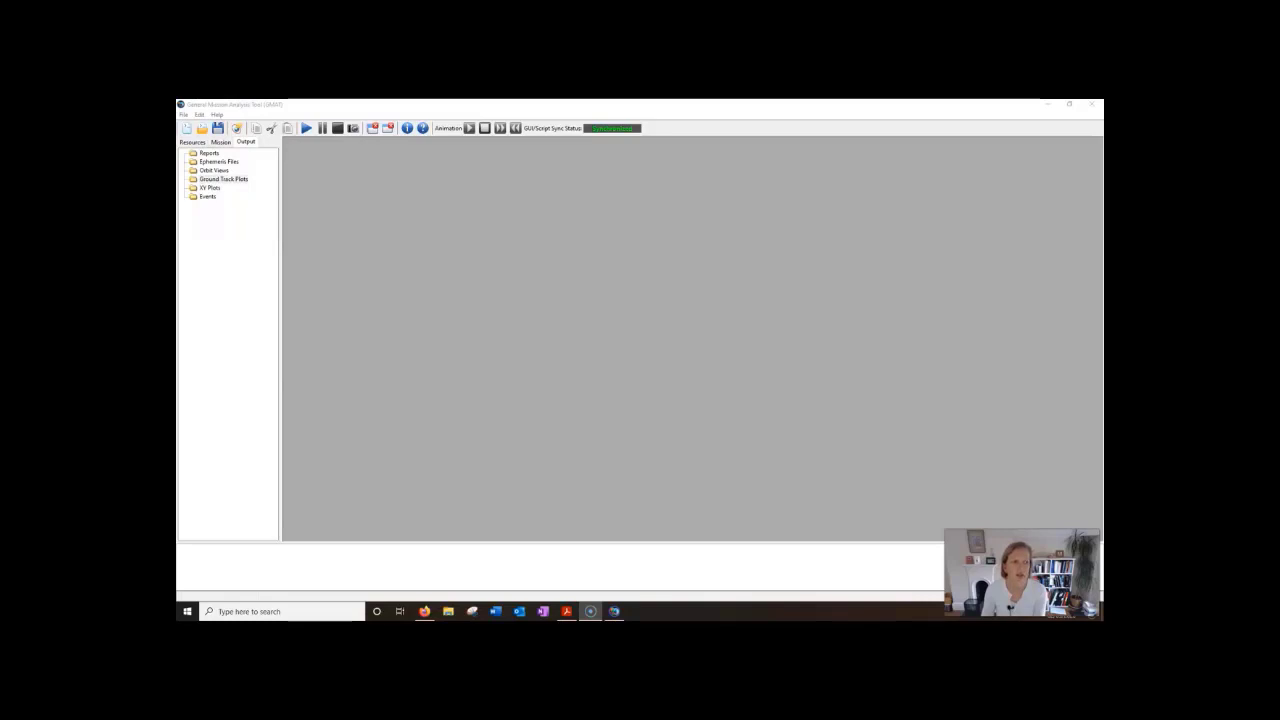
left_click(215, 171)
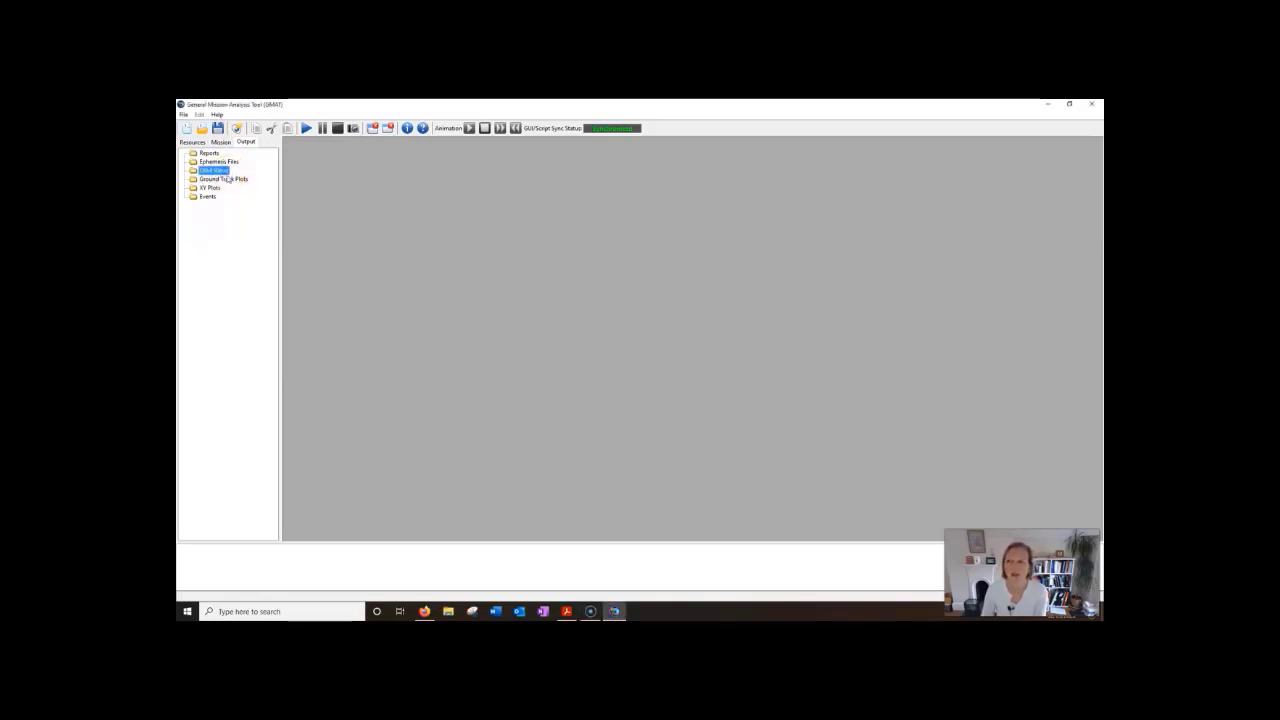
left_click(230, 182)
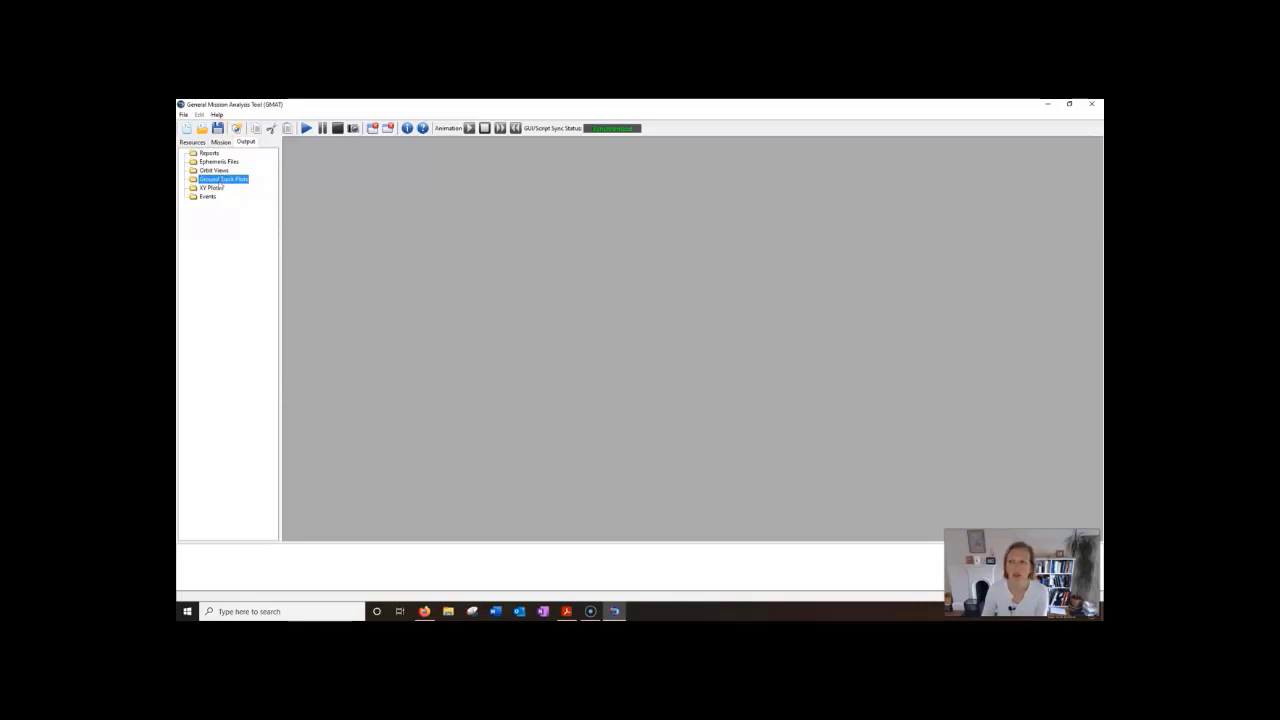
left_click(212, 189)
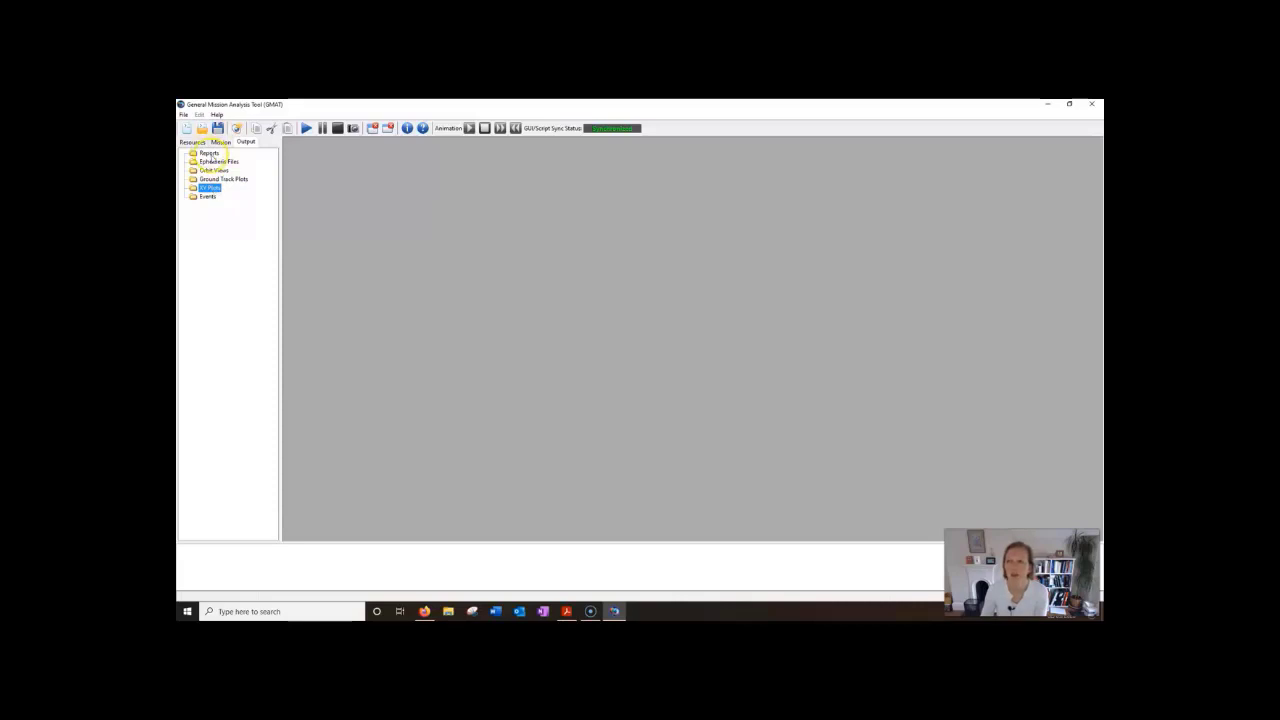
left_click(209, 153)
left_click(192, 607)
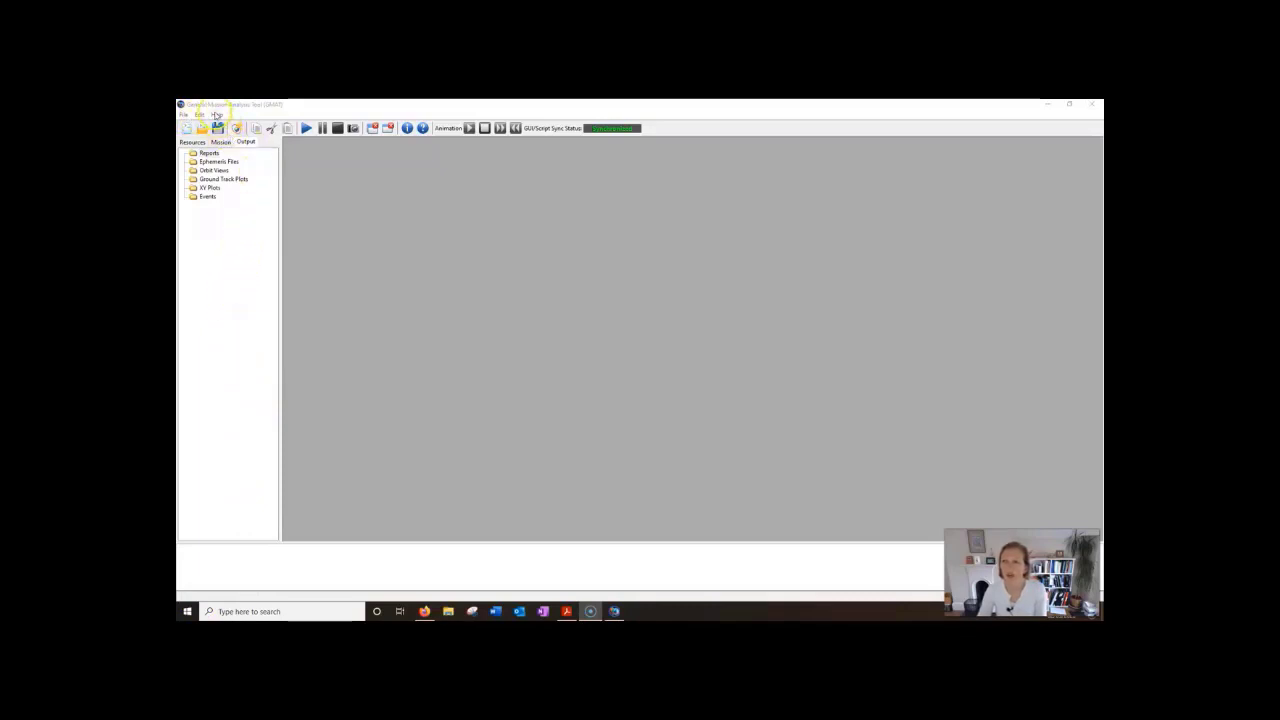
left_click(216, 115)
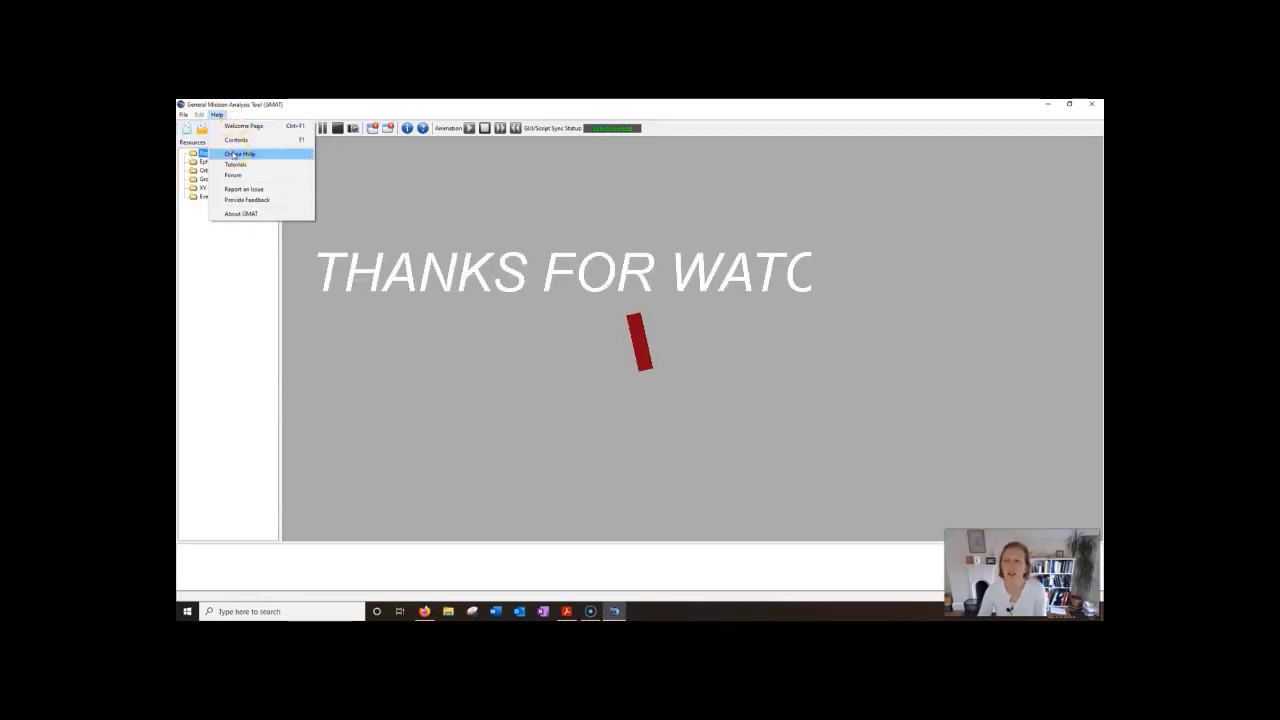
left_click(235, 154)
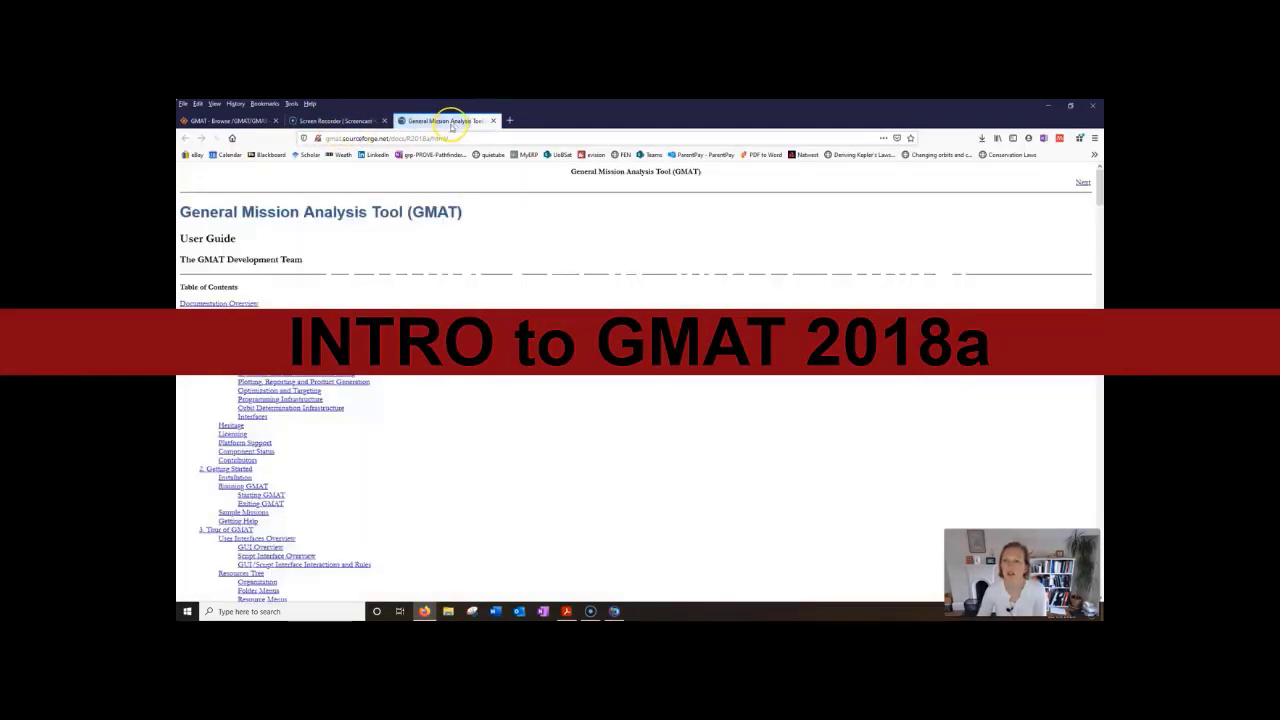
left_click(616, 612)
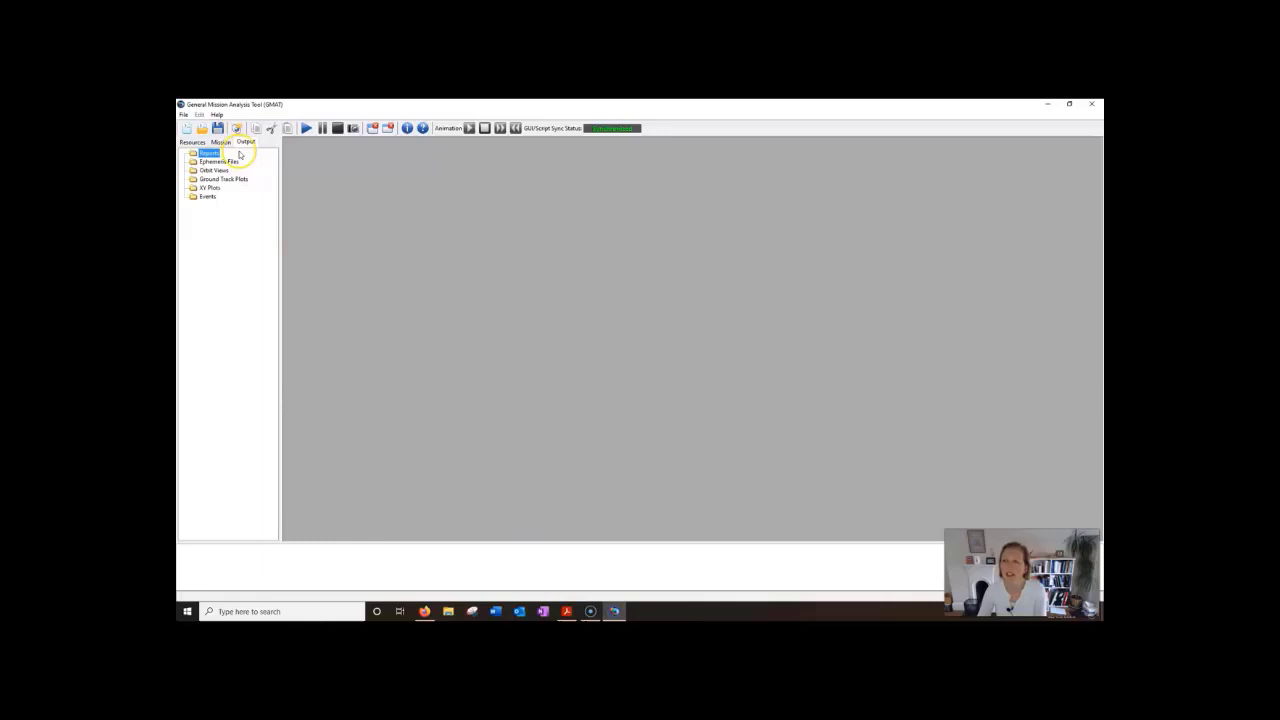
left_click(184, 115)
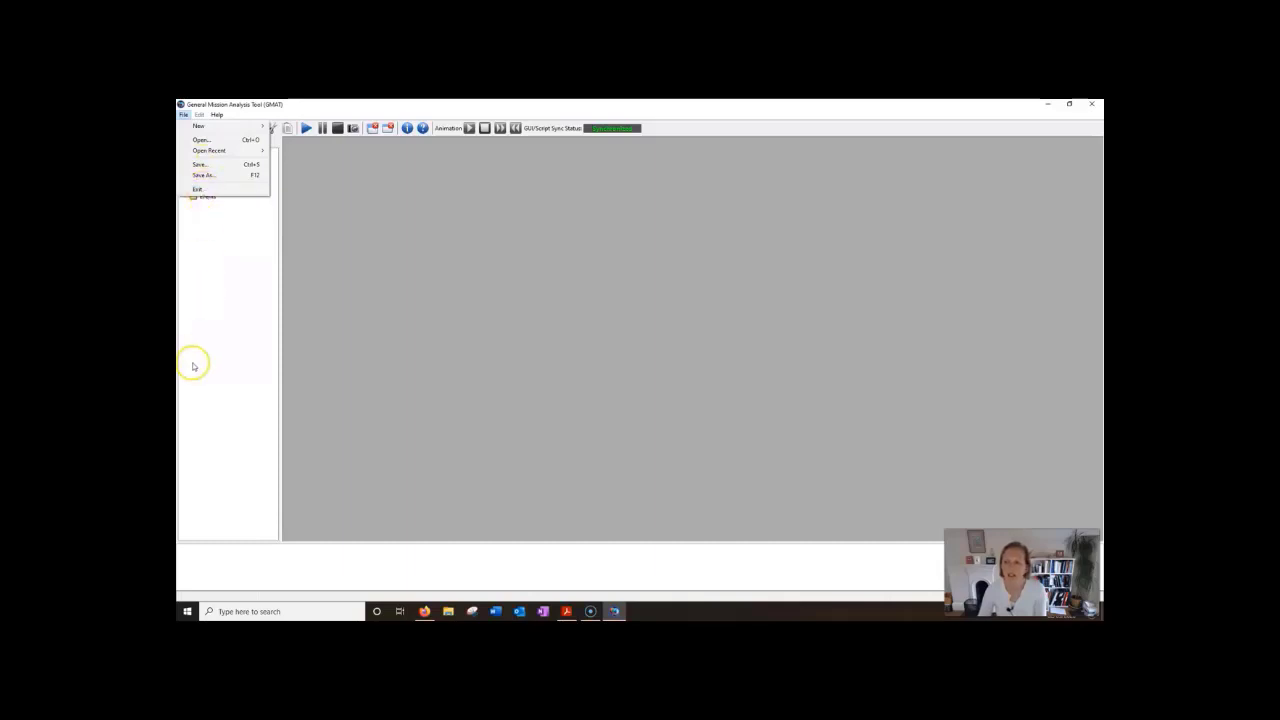
left_click(195, 598)
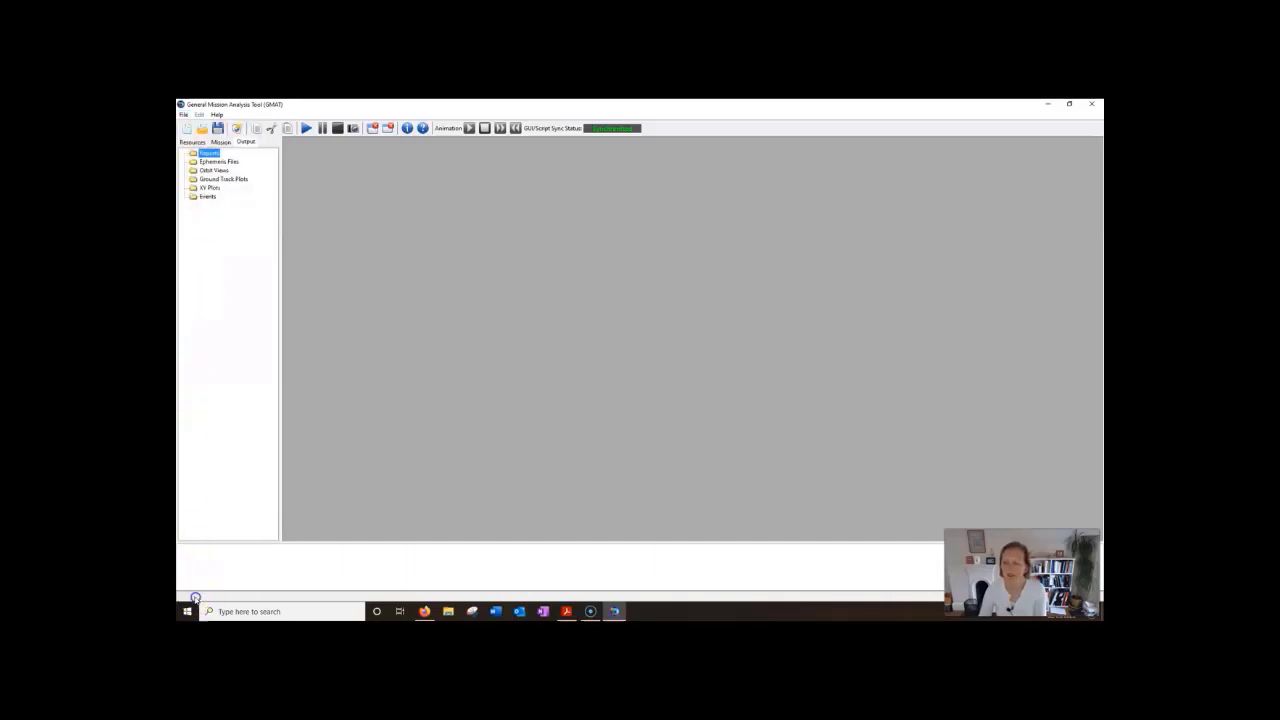